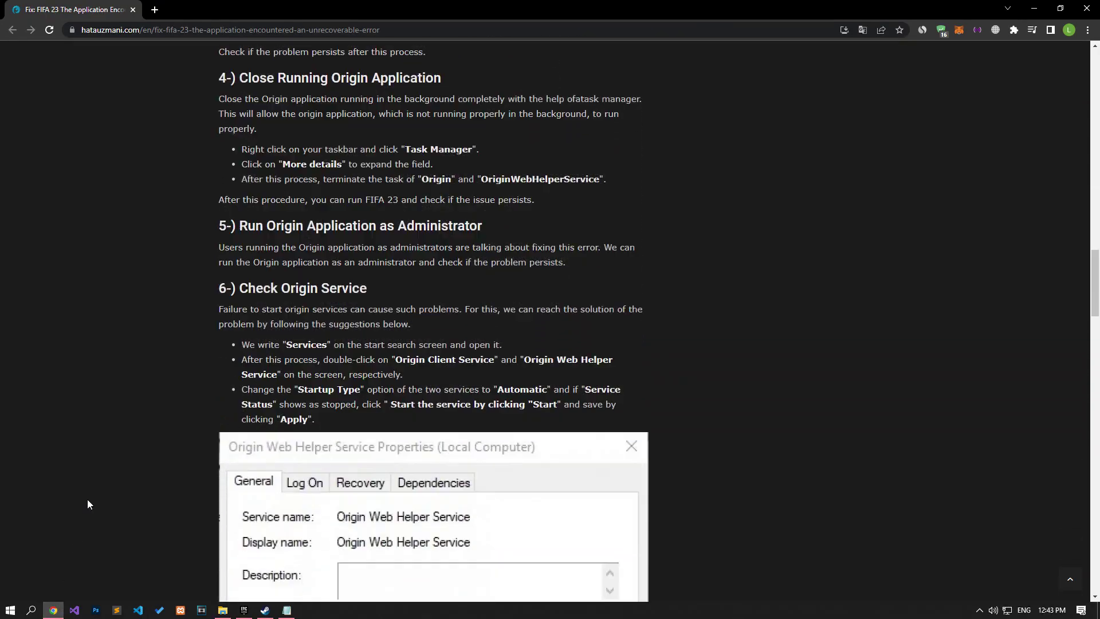
- Open Task Manager from the taskbar menu and expand it to the full details view
right_click(366, 611)
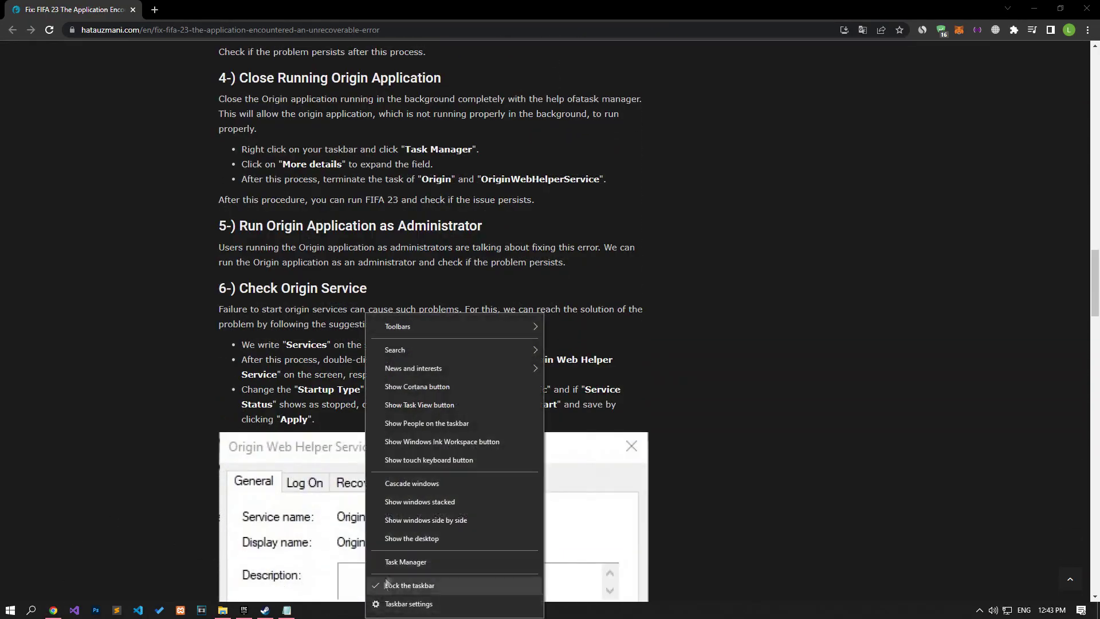
left_click(396, 564)
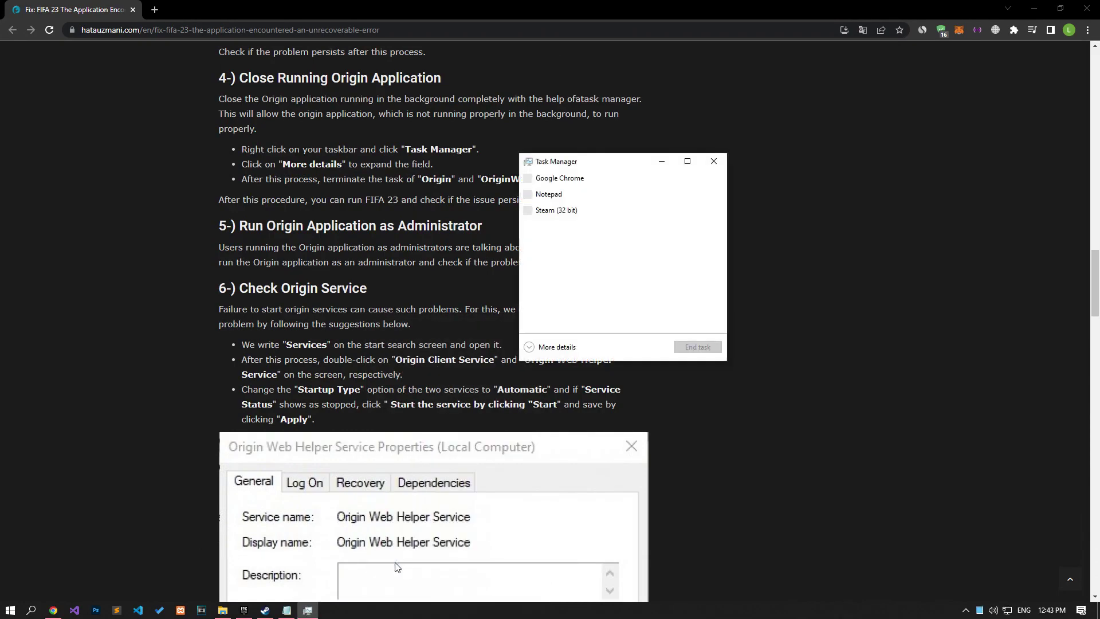
left_click(551, 351)
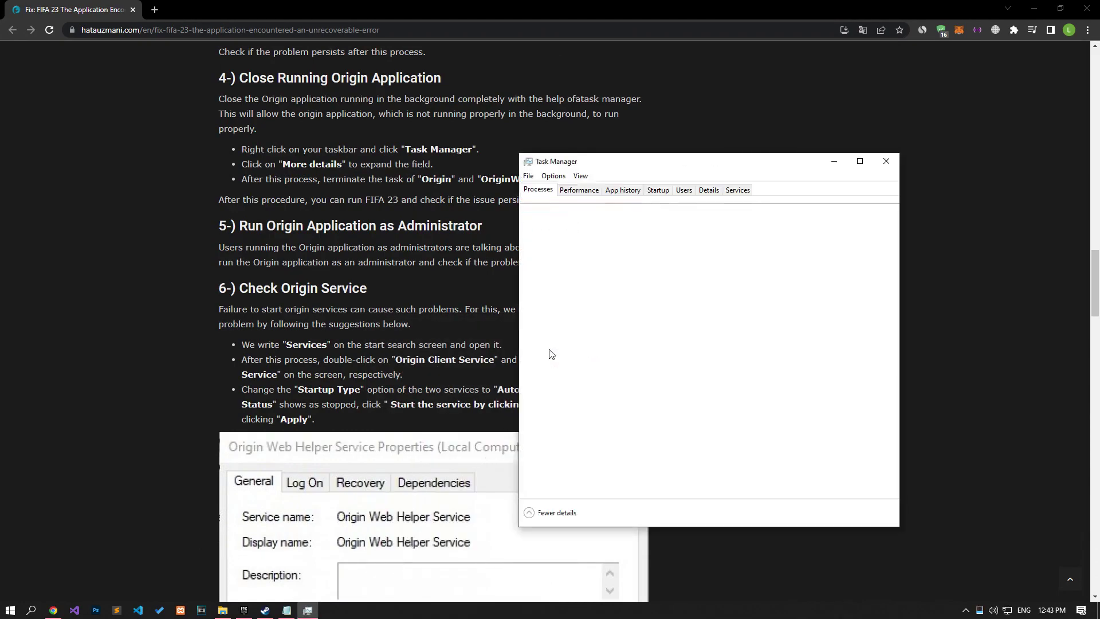
left_click(552, 350)
scroll(556, 373, "down", 10)
- End the Origin (32 bit) and OriginWebHelperService (32 bit) tasks, then close Task Manager
left_click(567, 400)
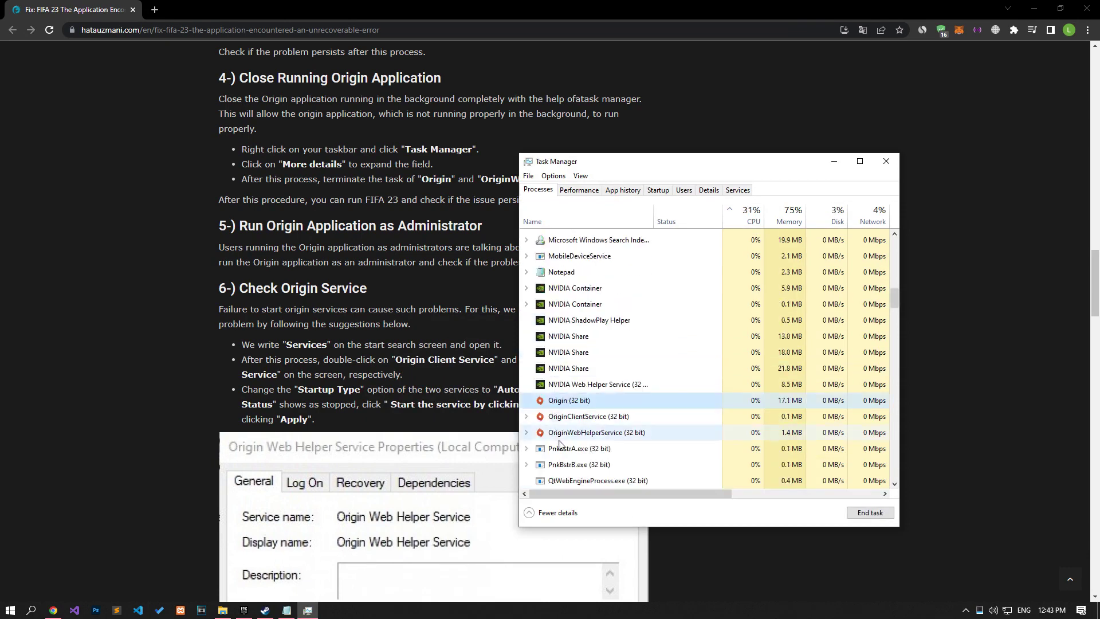
left_click(869, 512)
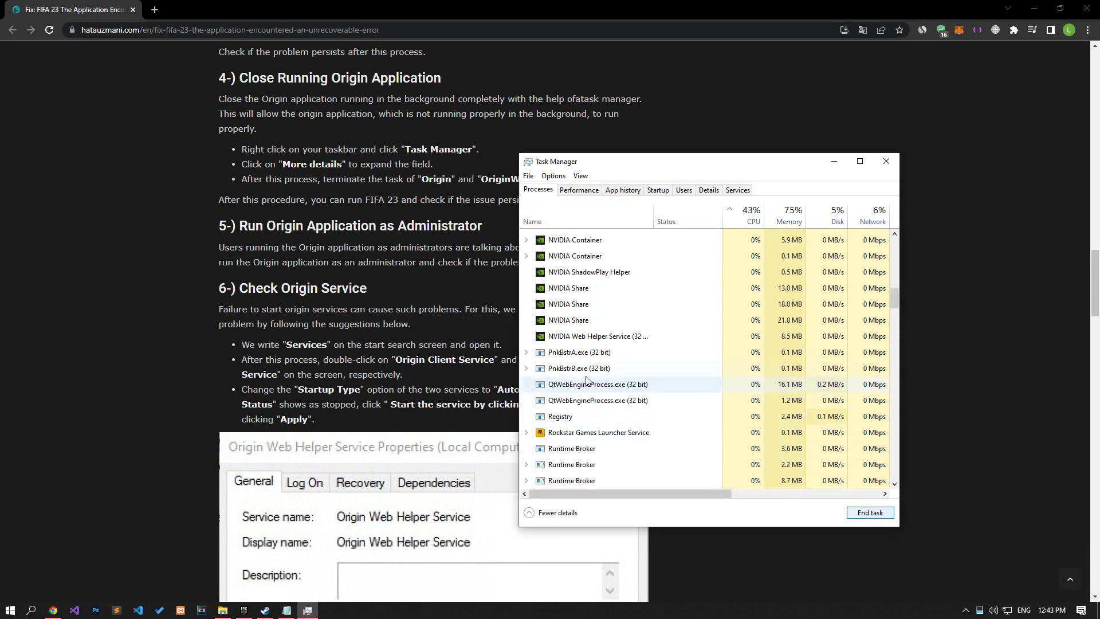
scroll(573, 448, "down", 10)
left_click(590, 480)
left_click(870, 512)
scroll(648, 450, "down", 5)
left_click(882, 162)
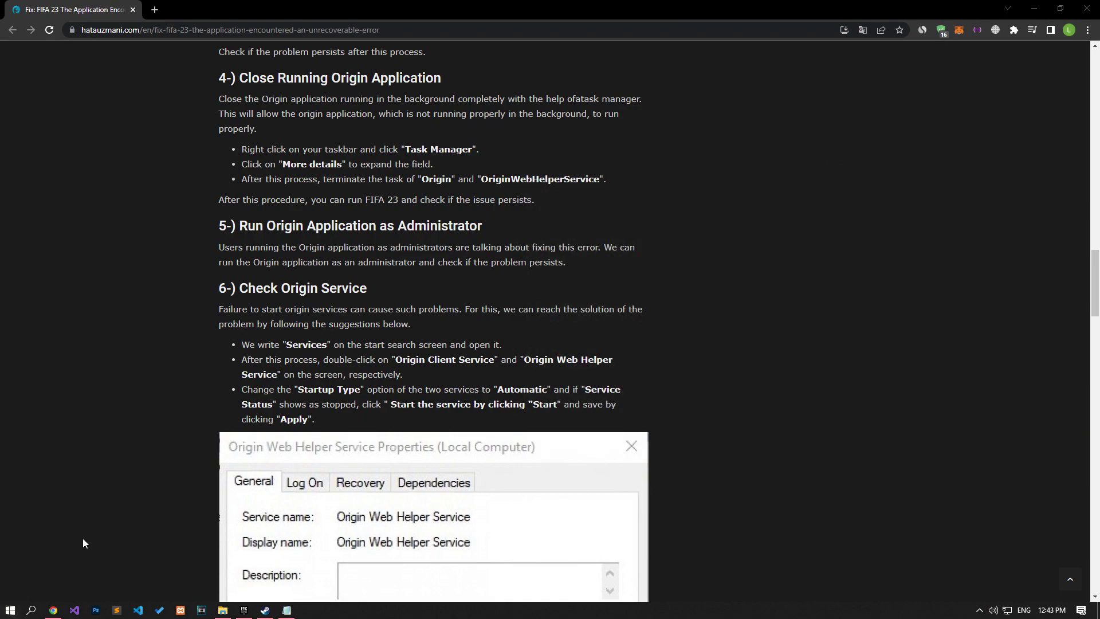
scroll(82, 538, "down", 3)
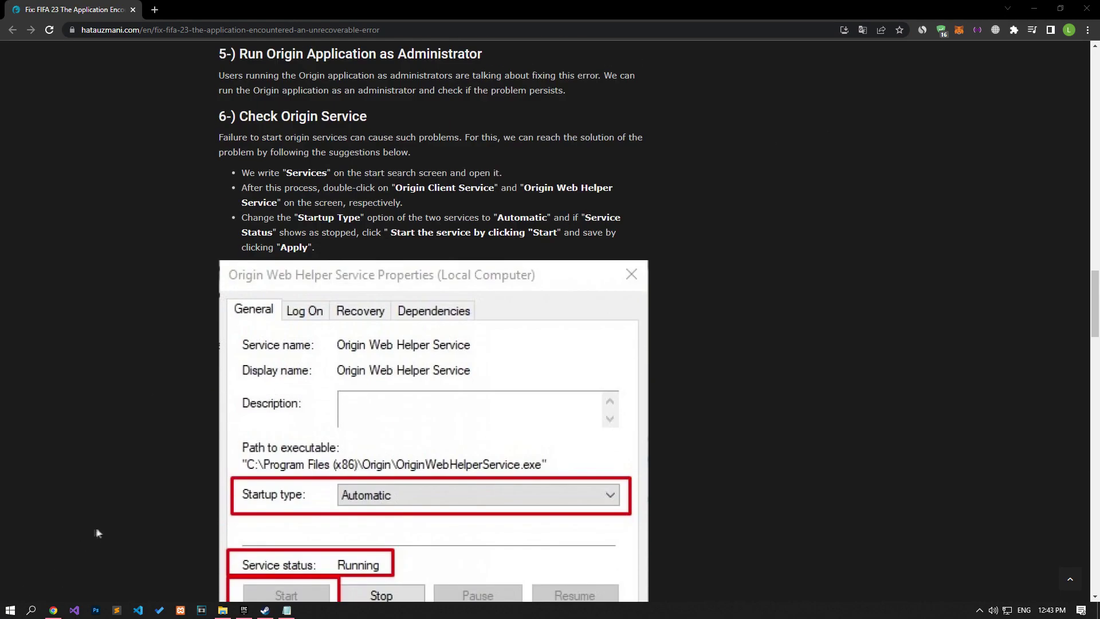
- Run Origin.exe from New folder (4) as administrator, then minimize the folder window
left_click(220, 615)
left_click(725, 245)
right_click(724, 245)
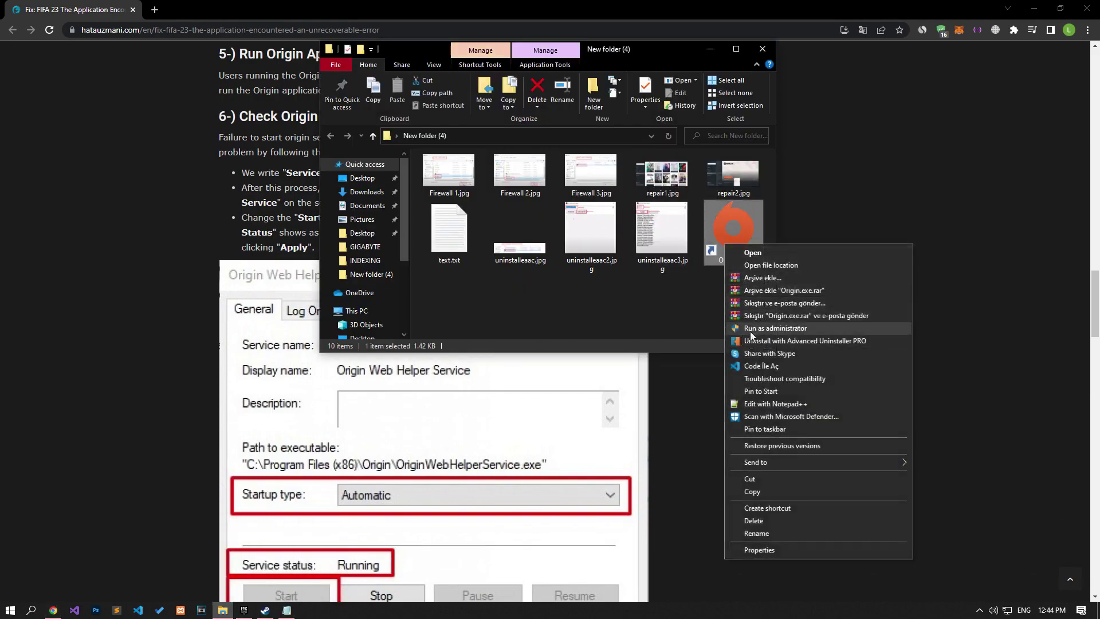
left_click(753, 329)
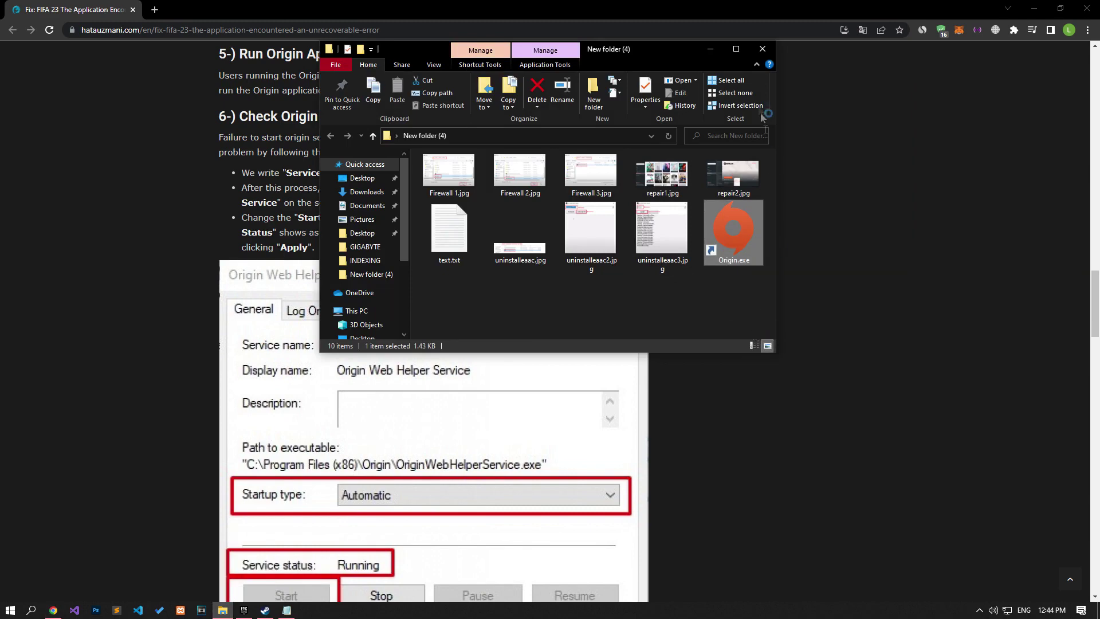
left_click(710, 49)
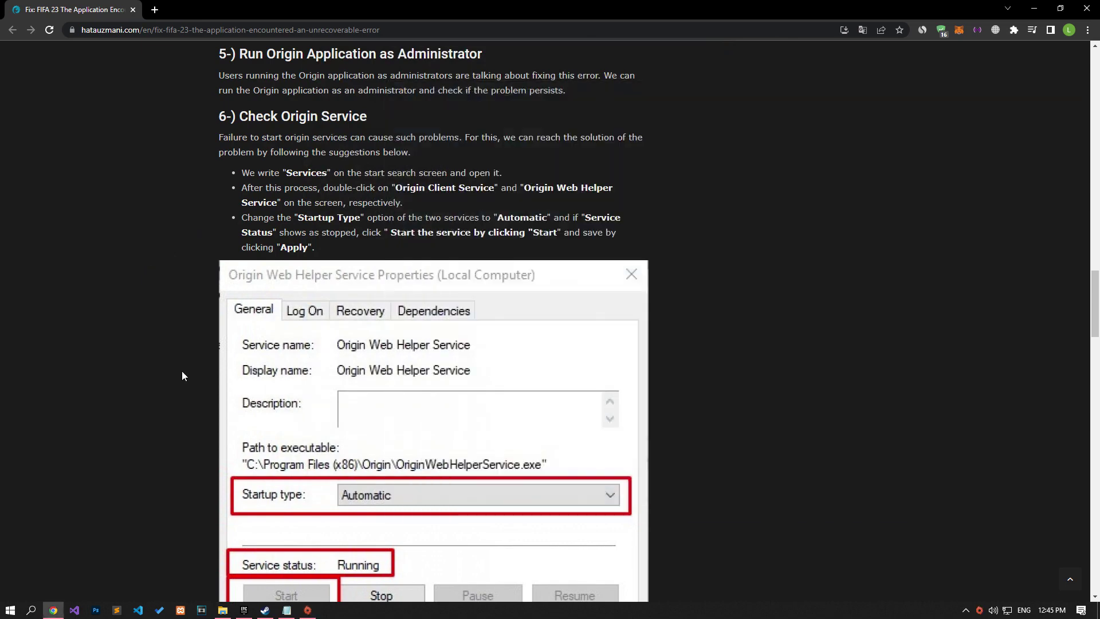
- Open the Services app and jump to the services starting with O
left_click(10, 609)
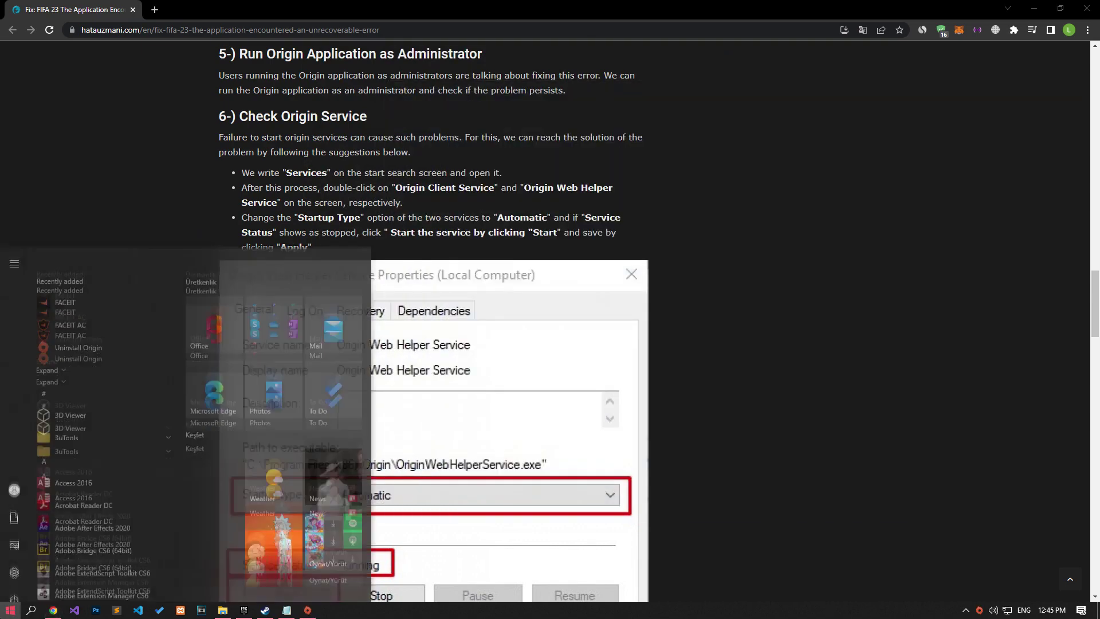
type("services")
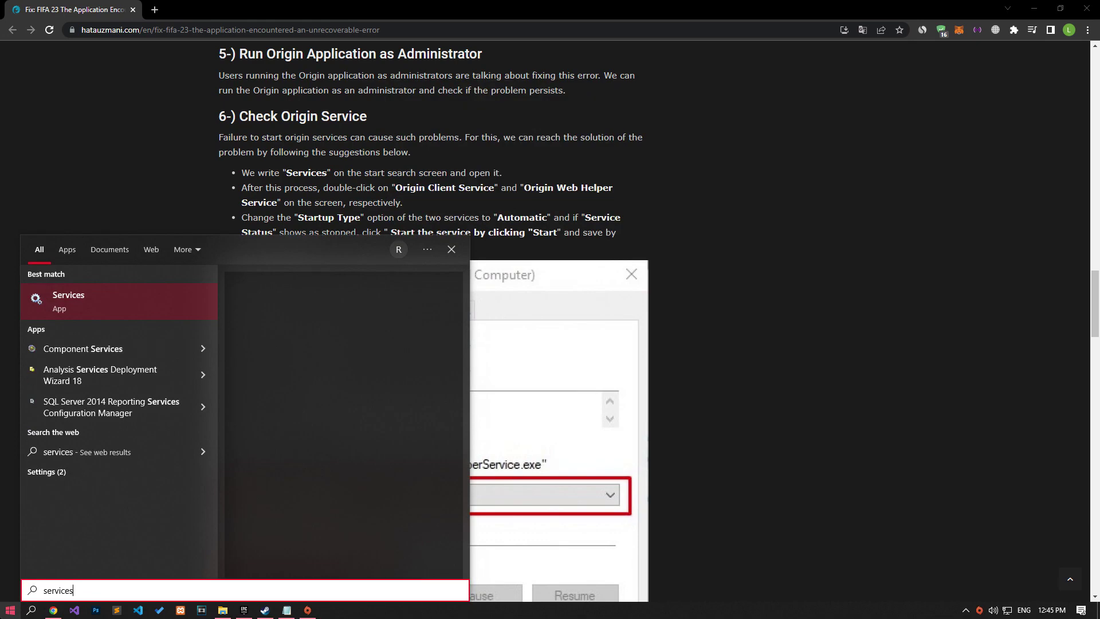
left_click(73, 297)
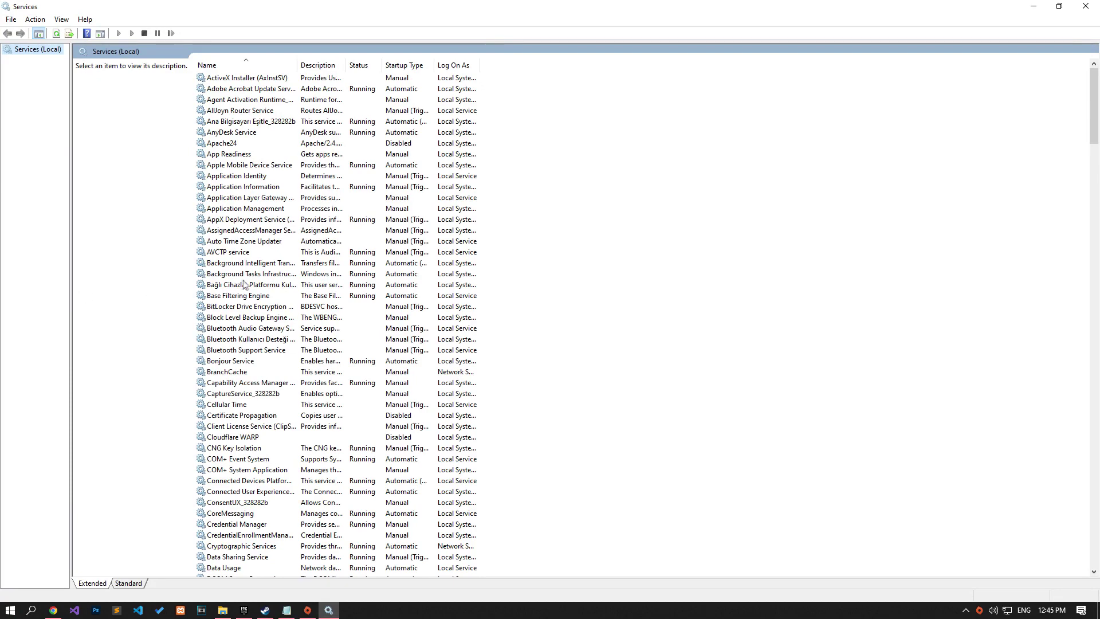
left_click(245, 285)
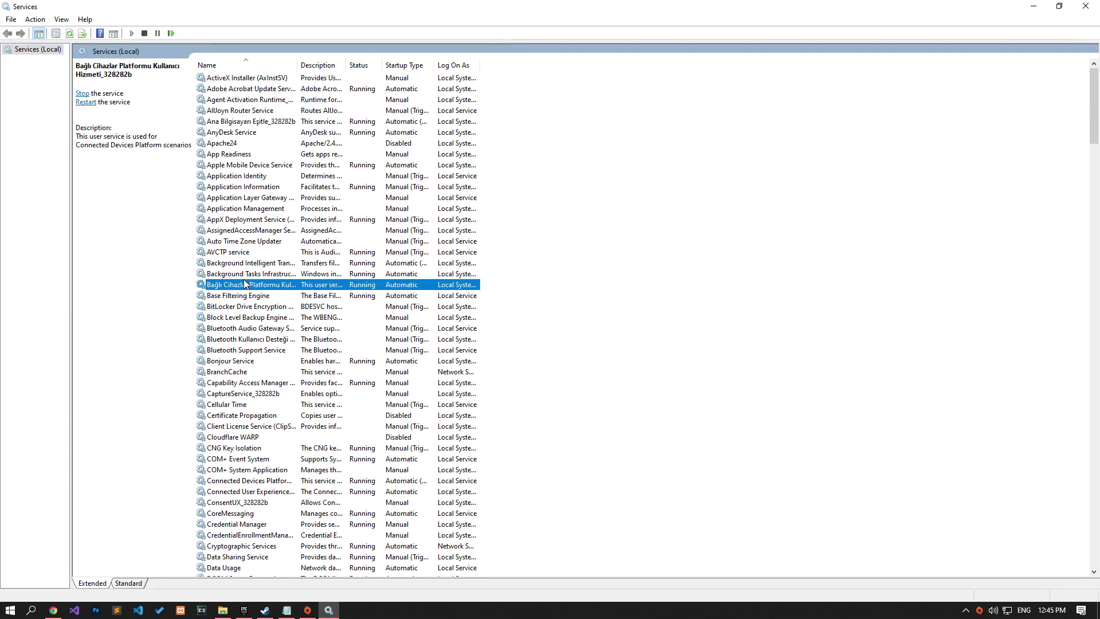
key("o")
key("o")
key("o")
key("o")
key("o")
key("o")
key("o")
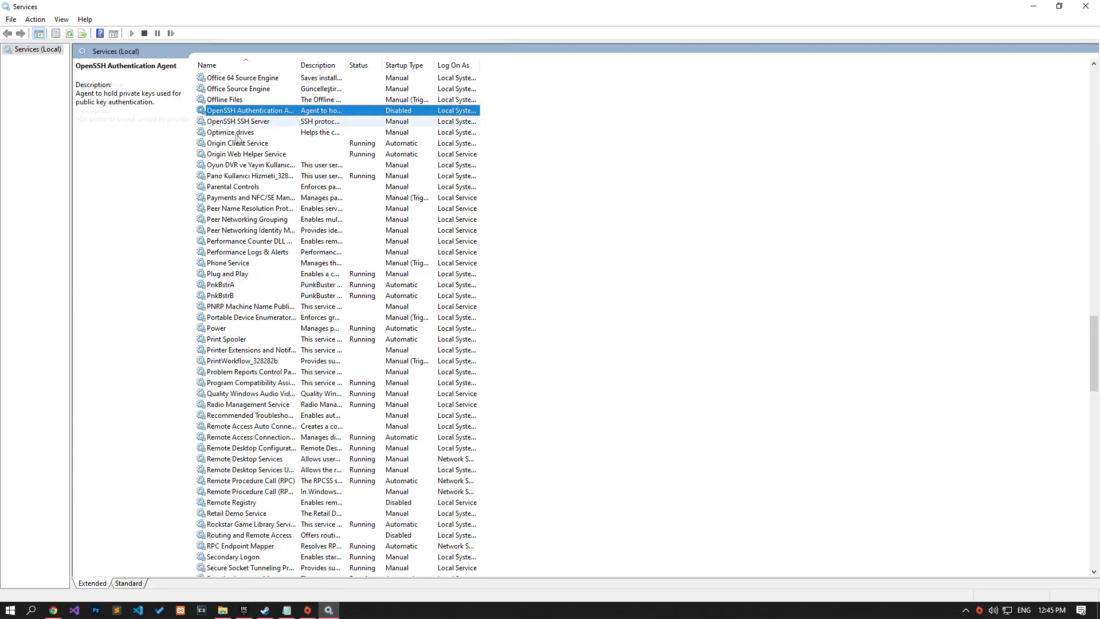
- Set Origin Client Service's startup type to Automatic and apply it
double_click(233, 145)
left_click(573, 293)
left_click(516, 310)
left_click(625, 423)
left_click(545, 422)
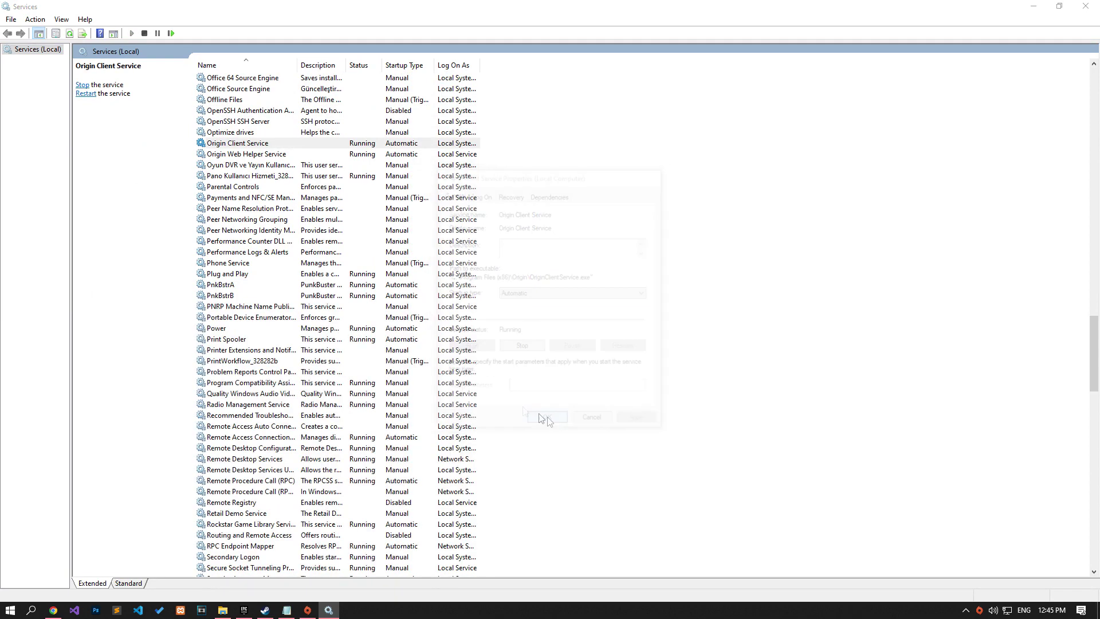
- Set Origin Web Helper Service's startup type to Automatic and apply it
double_click(280, 156)
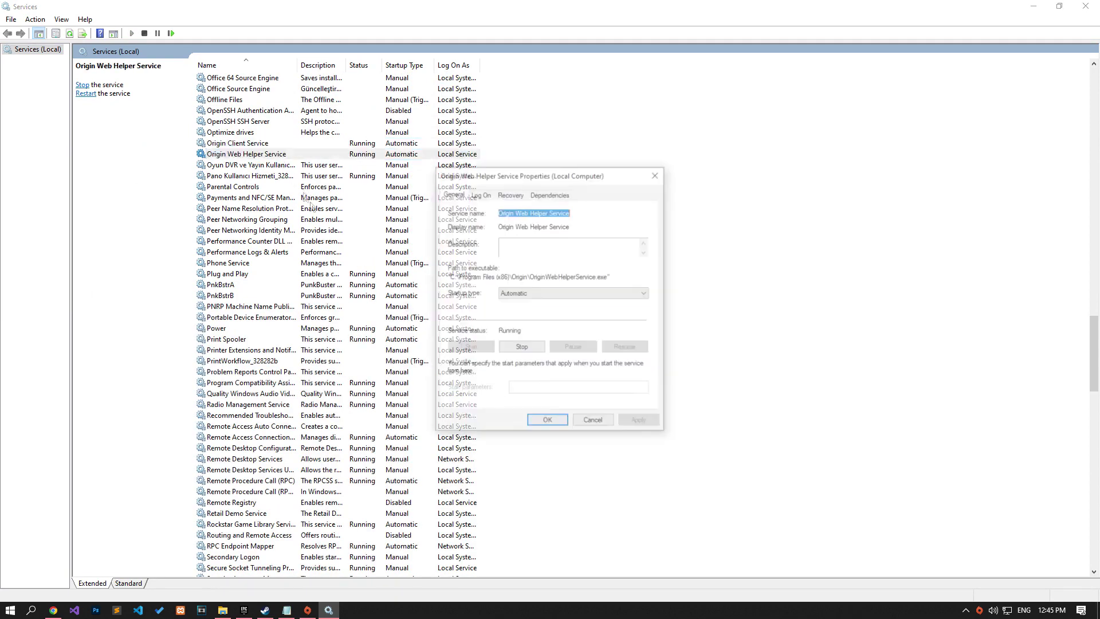
left_click(573, 293)
left_click(516, 310)
left_click(637, 422)
left_click(548, 422)
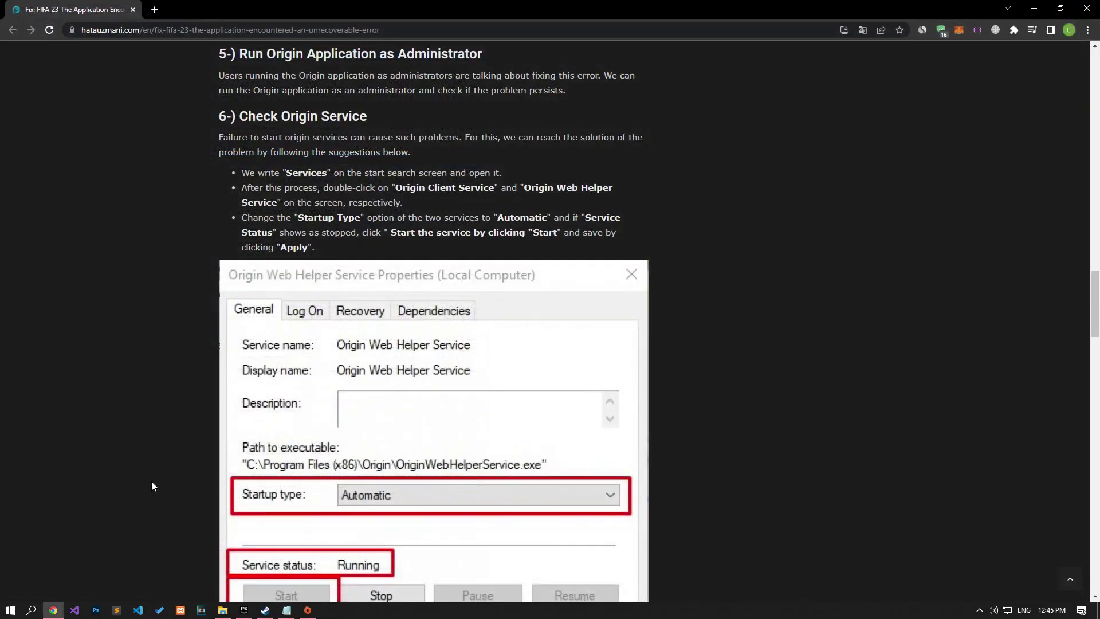
- Open Add or remove programs and search the installed apps for 'Easy'
scroll(151, 482, "down", 10)
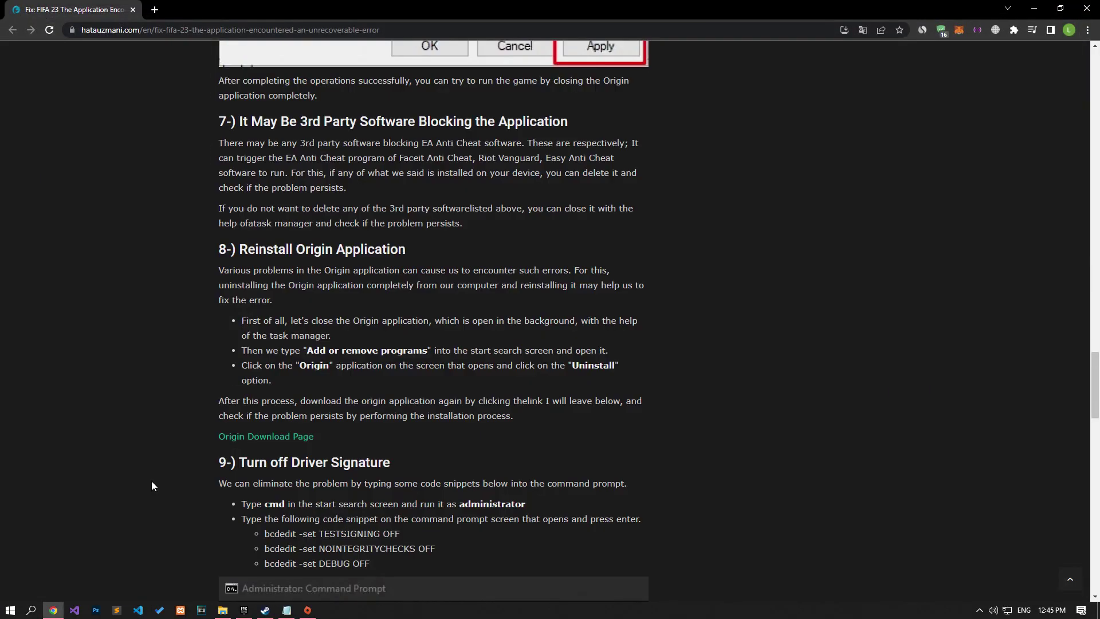
left_click(9, 610)
type("u")
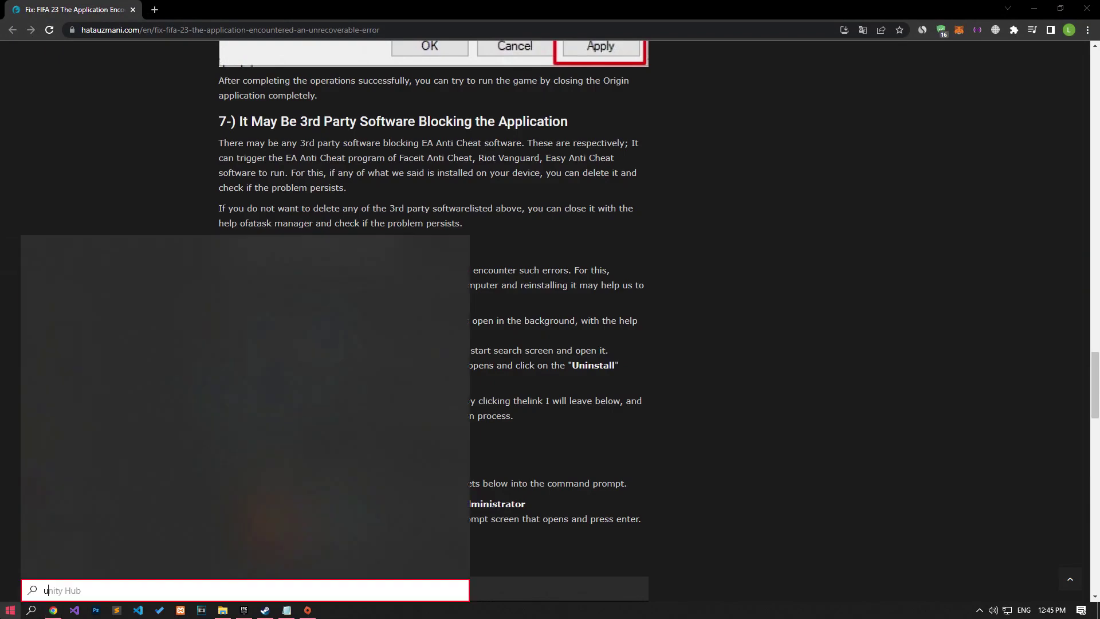
type("ninstall")
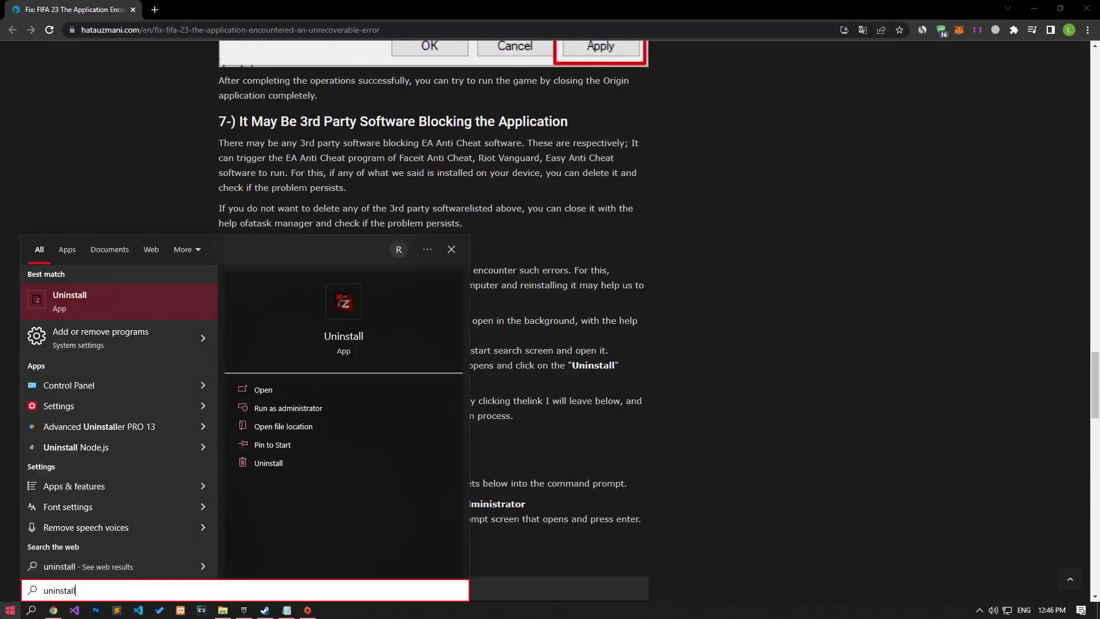
left_click(95, 338)
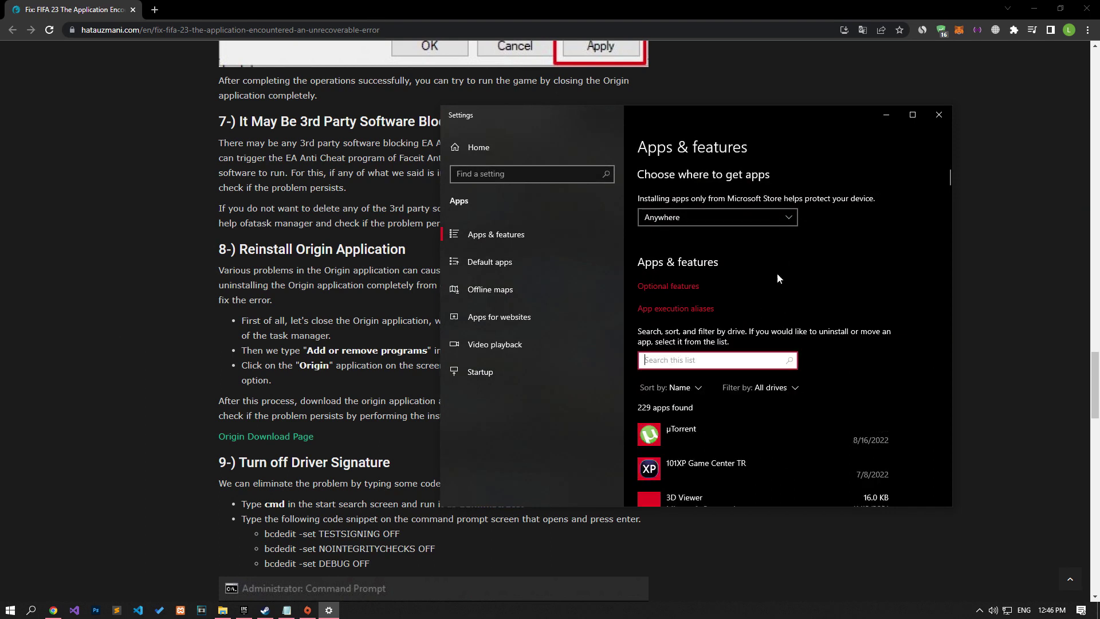
type("Easy")
scroll(775, 273, "down", 3)
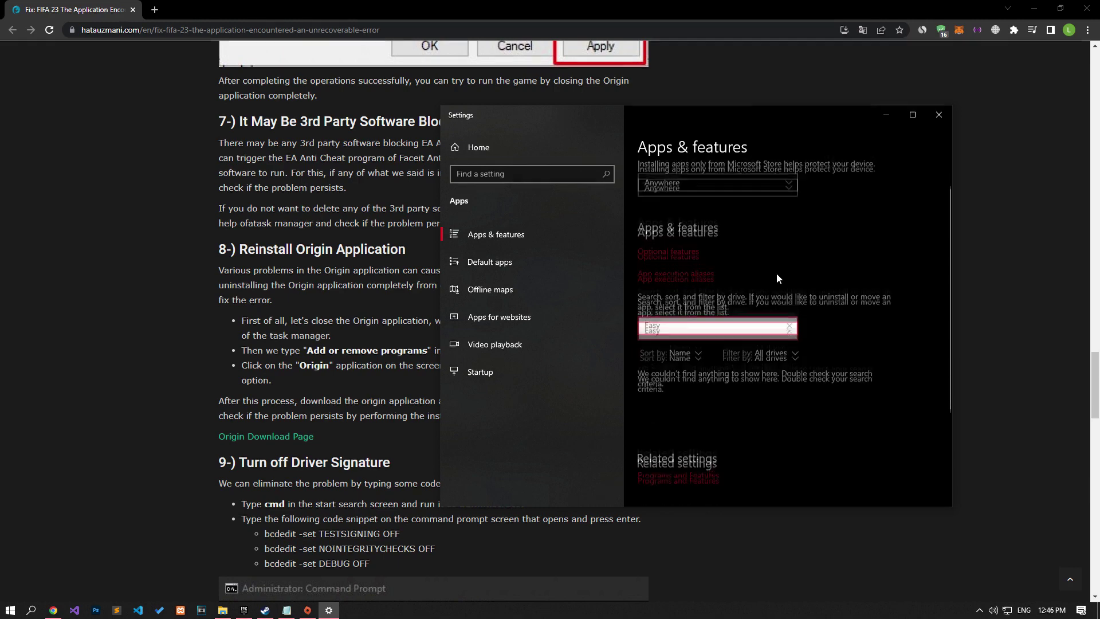
scroll(745, 286, "up", 1)
- Search the apps for 'Face' and show the FACEIT and FACEIT Anti-Cheat options
left_click_drag(692, 298, 627, 300)
type("Face")
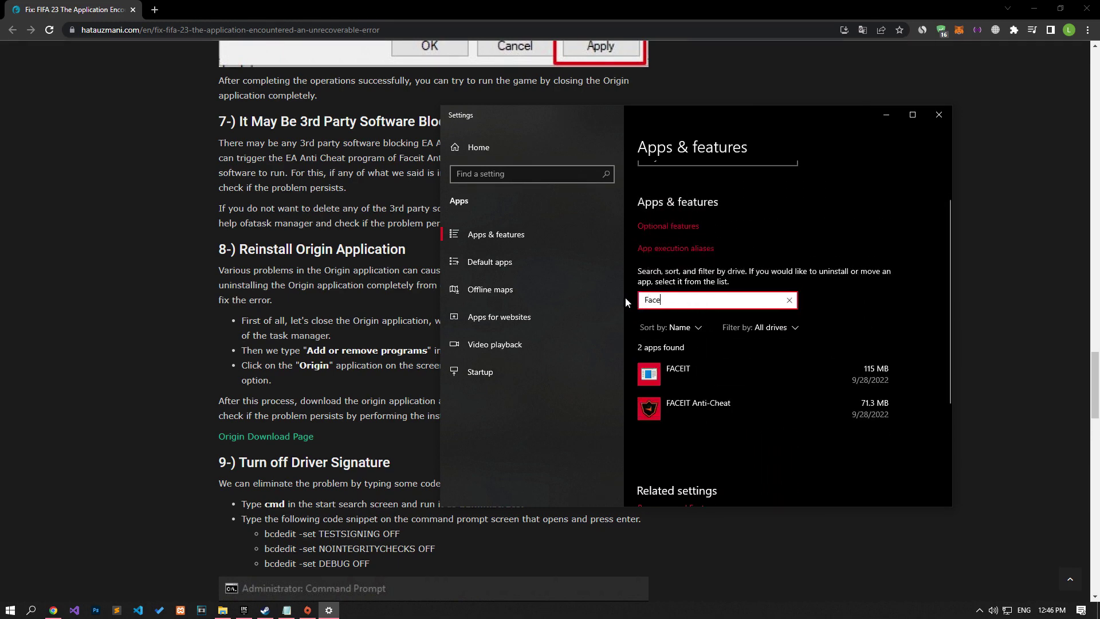
left_click(716, 379)
left_click(797, 454)
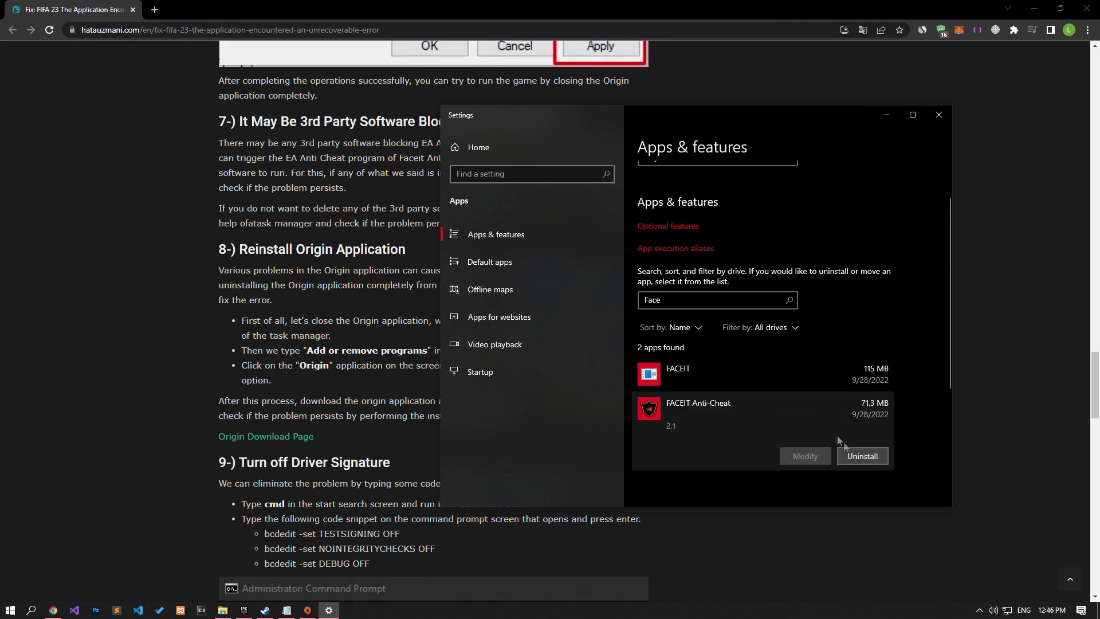
- Search for 'Riot', reveal Riot Vanguard's uninstall option, then close Settings
left_click_drag(676, 299, 644, 299)
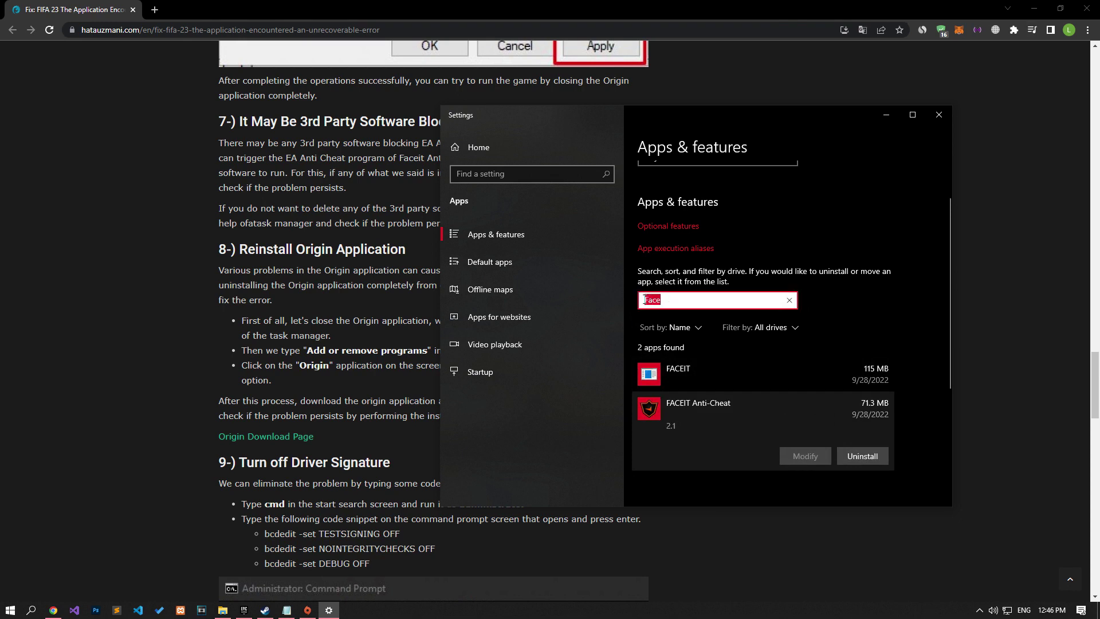
type("Riot")
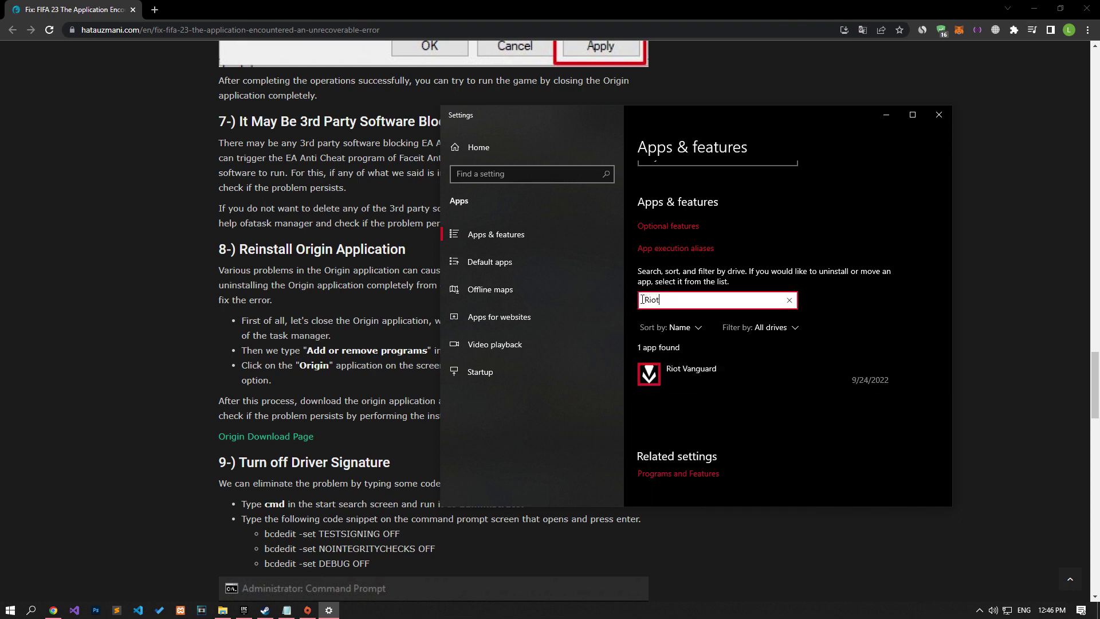
left_click(696, 371)
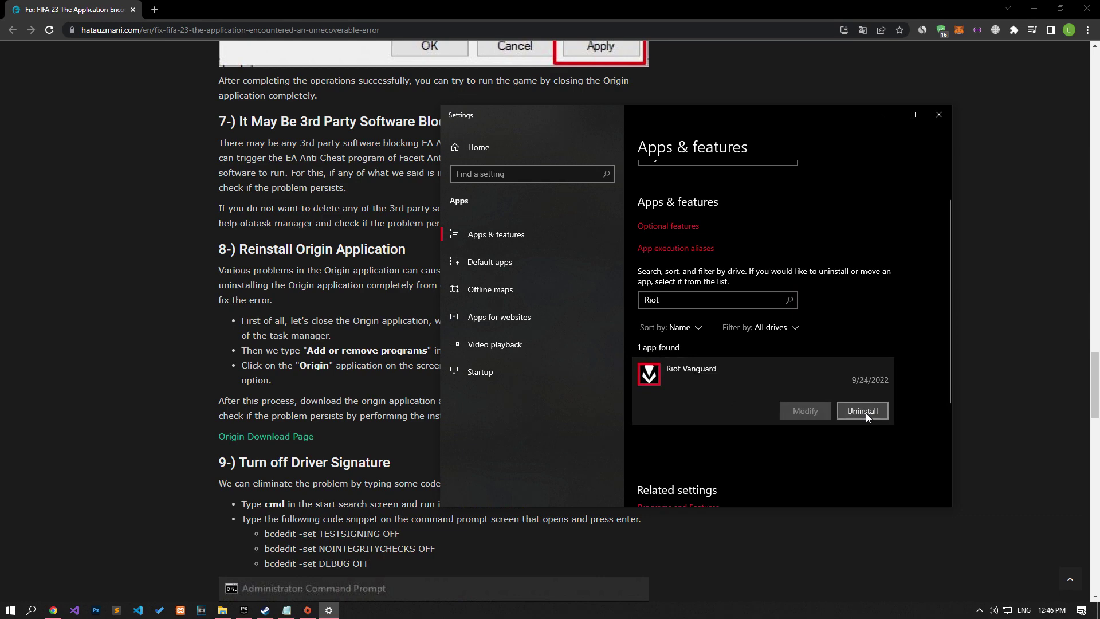
left_click(938, 115)
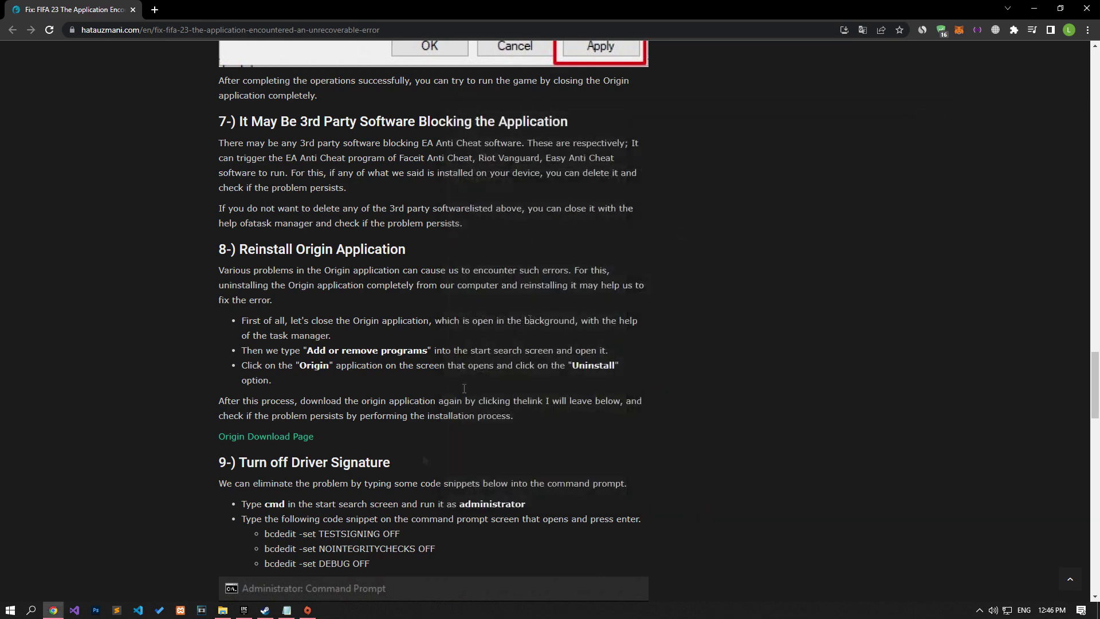
right_click(407, 610)
left_click(445, 563)
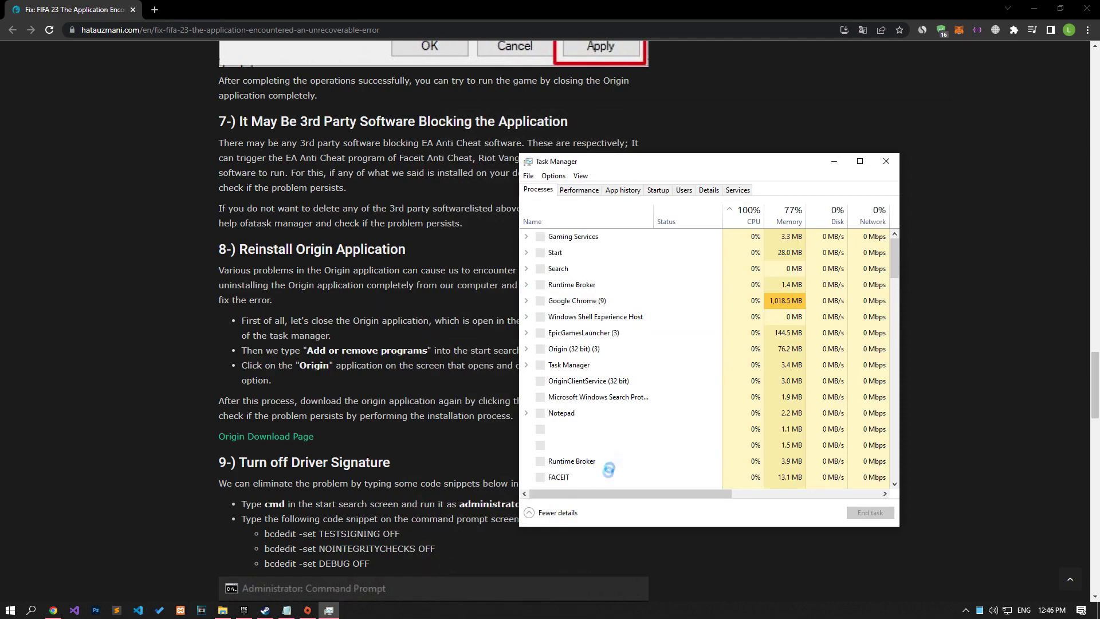
left_click(564, 413)
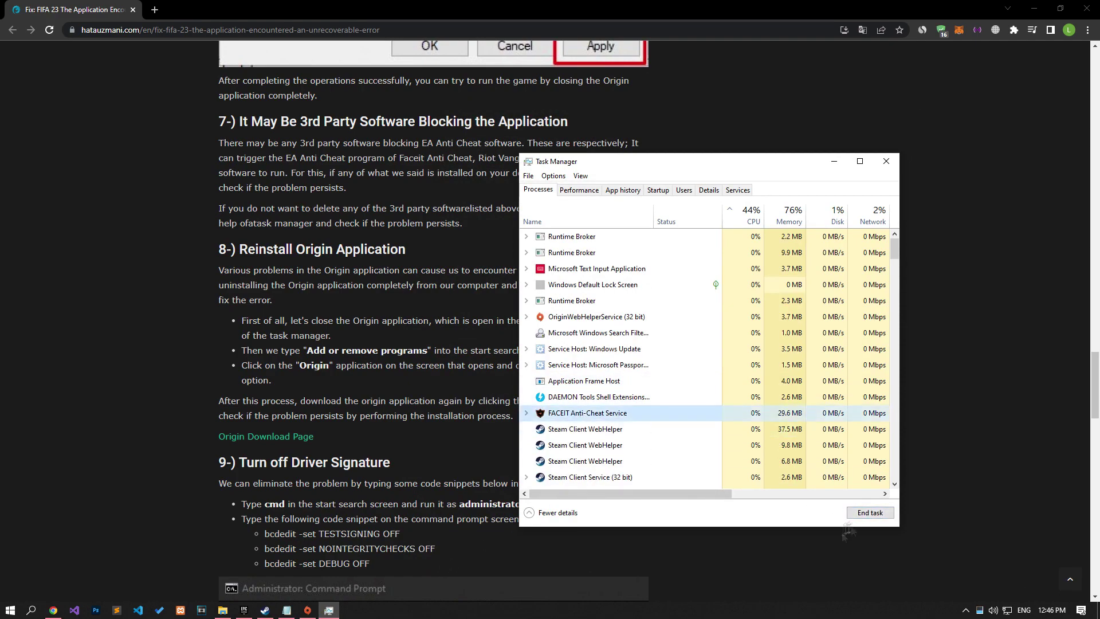
scroll(596, 408, "down", 5)
scroll(630, 404, "down", 10)
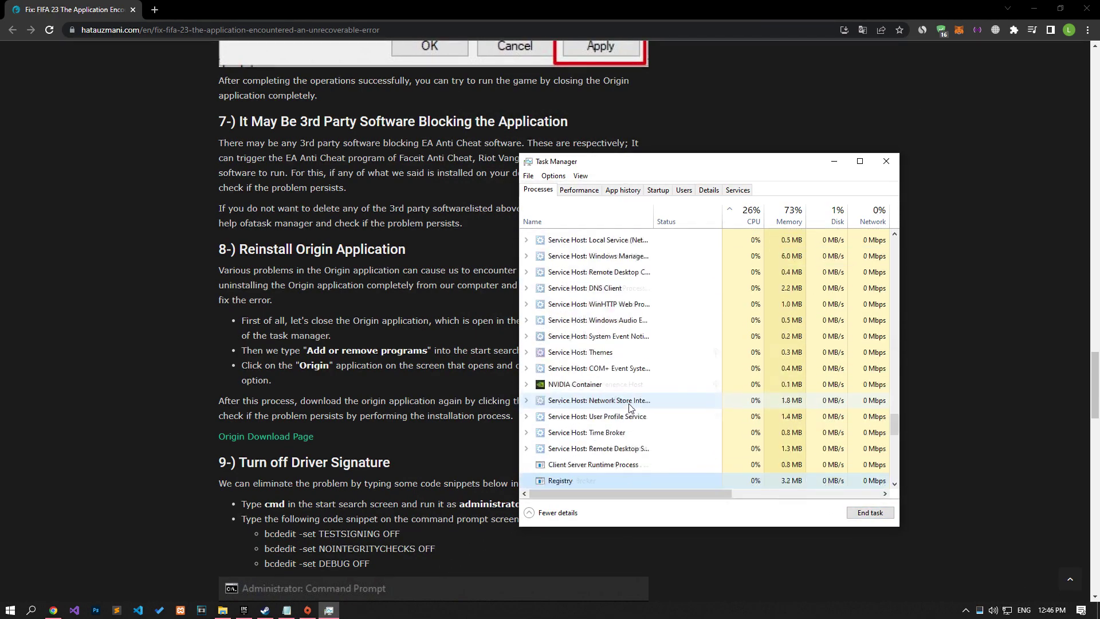
scroll(659, 458, "down", 10)
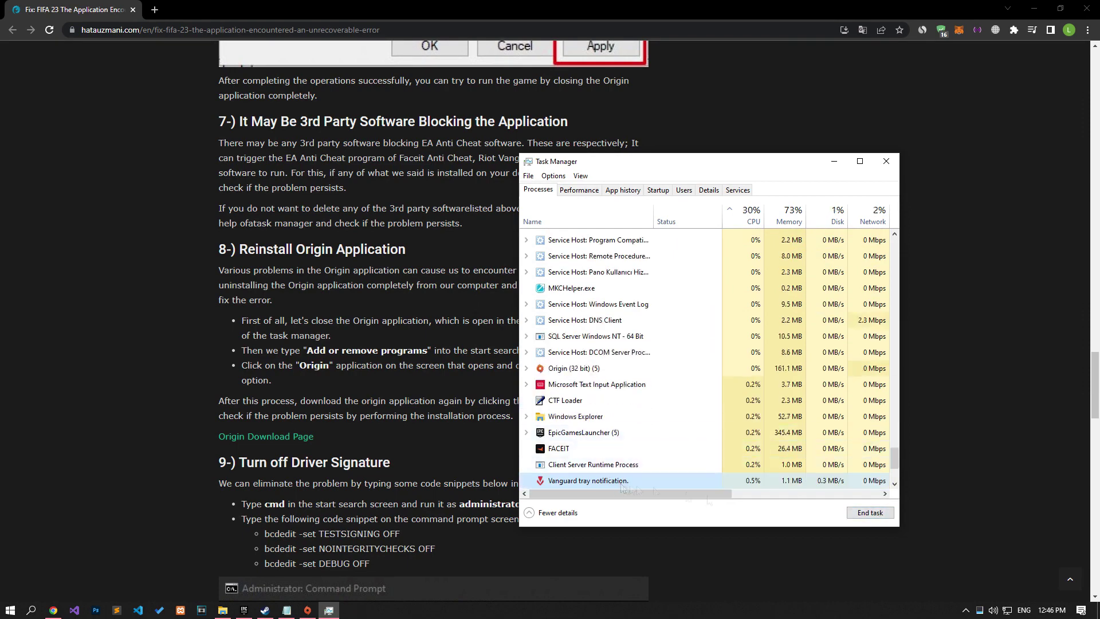
left_click(886, 161)
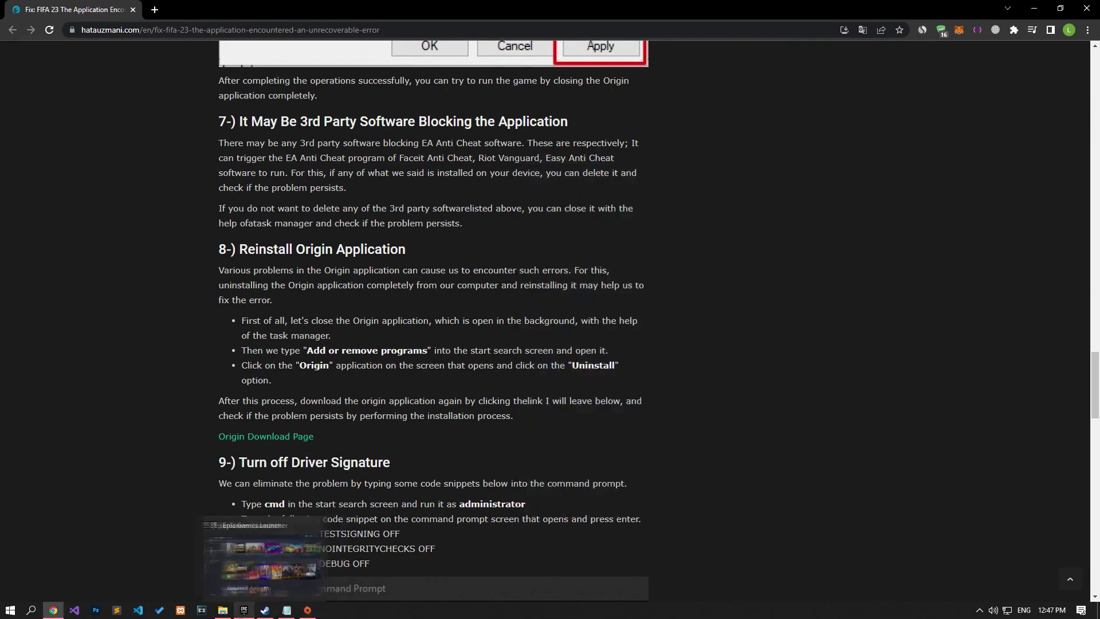
left_click(286, 610)
double_click(733, 229)
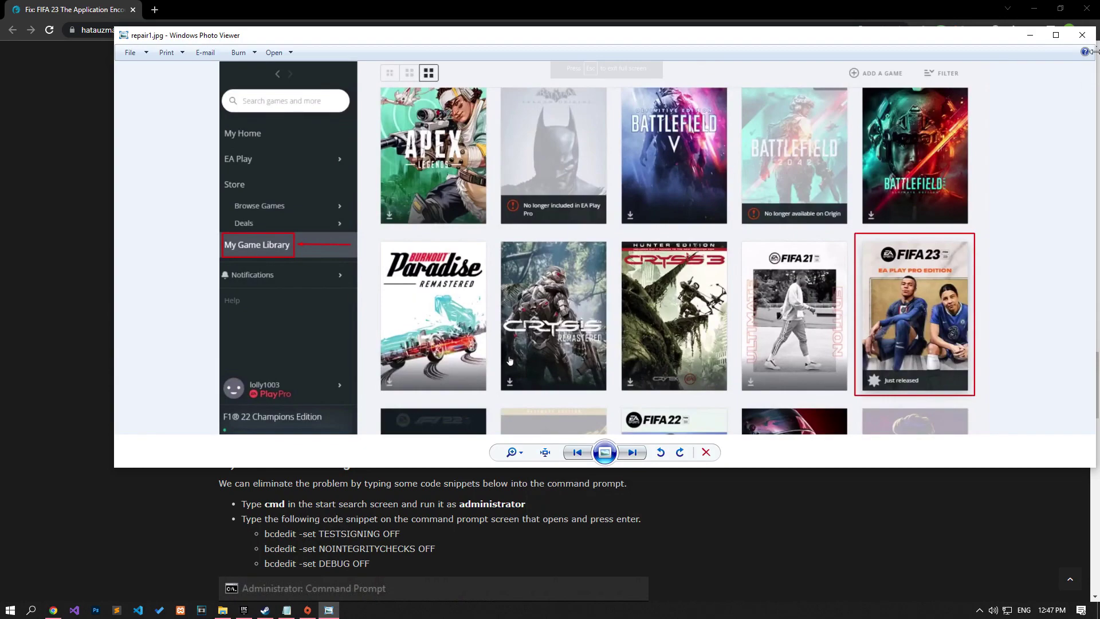
key("alt+F4")
key("alt+F4")
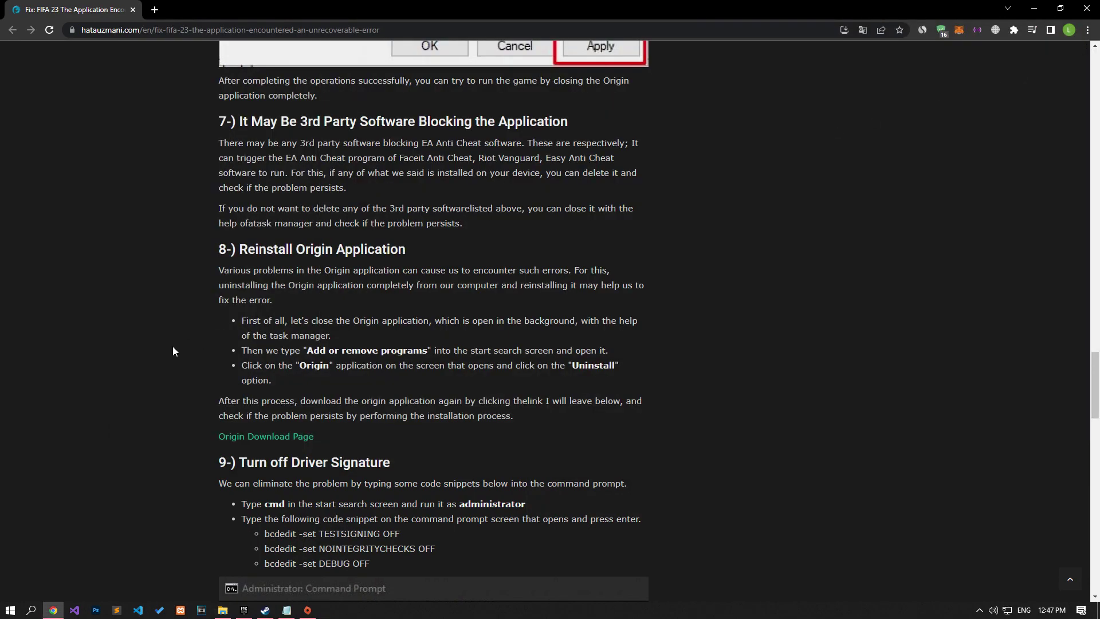
- Filter Add or remove programs for Origin to view its 356 MB entry, then close Settings
scroll(173, 346, "down", 3)
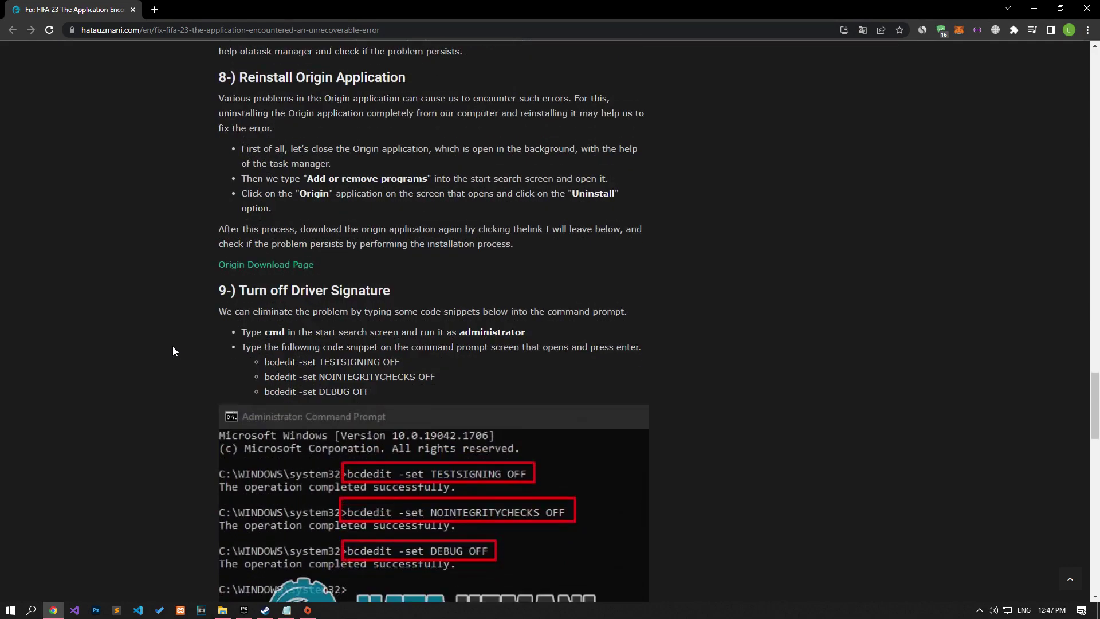
left_click(1, 609)
type("add")
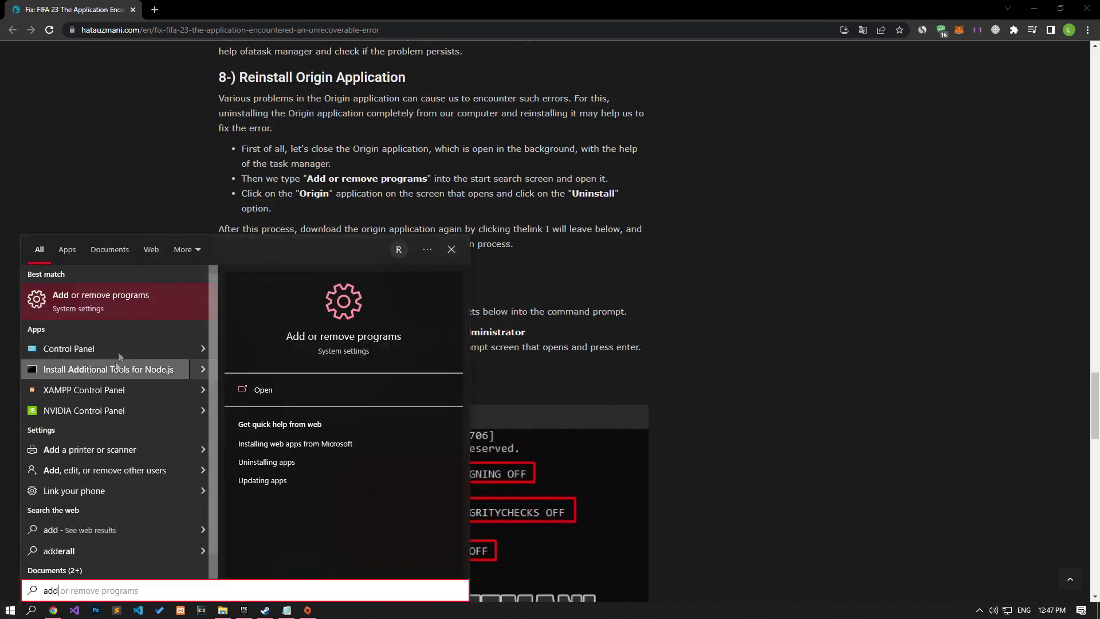
left_click(110, 307)
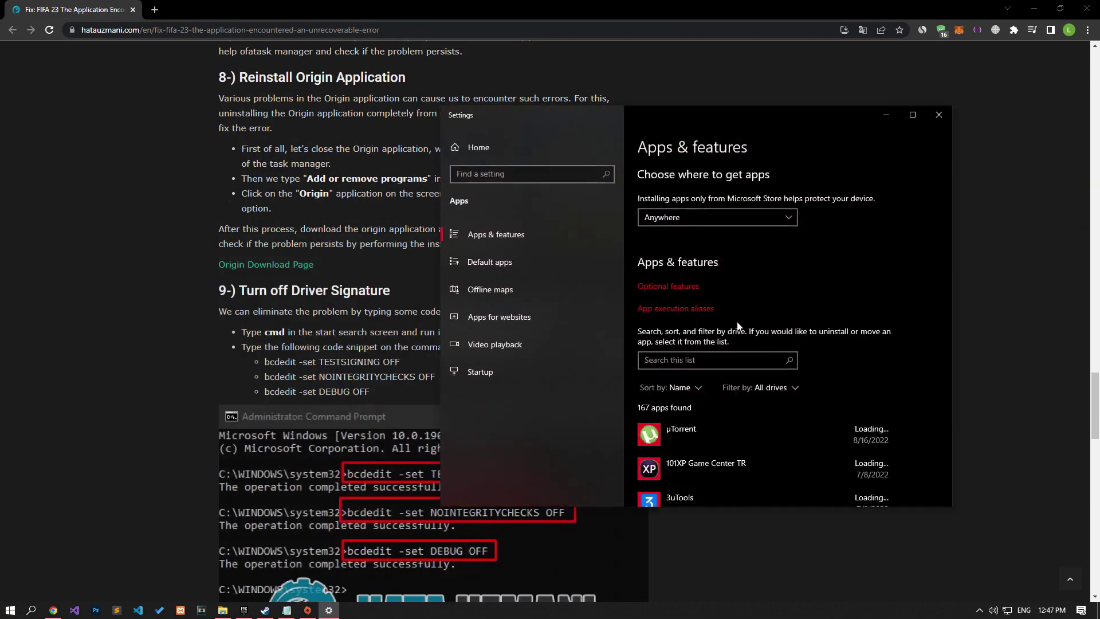
left_click(732, 360)
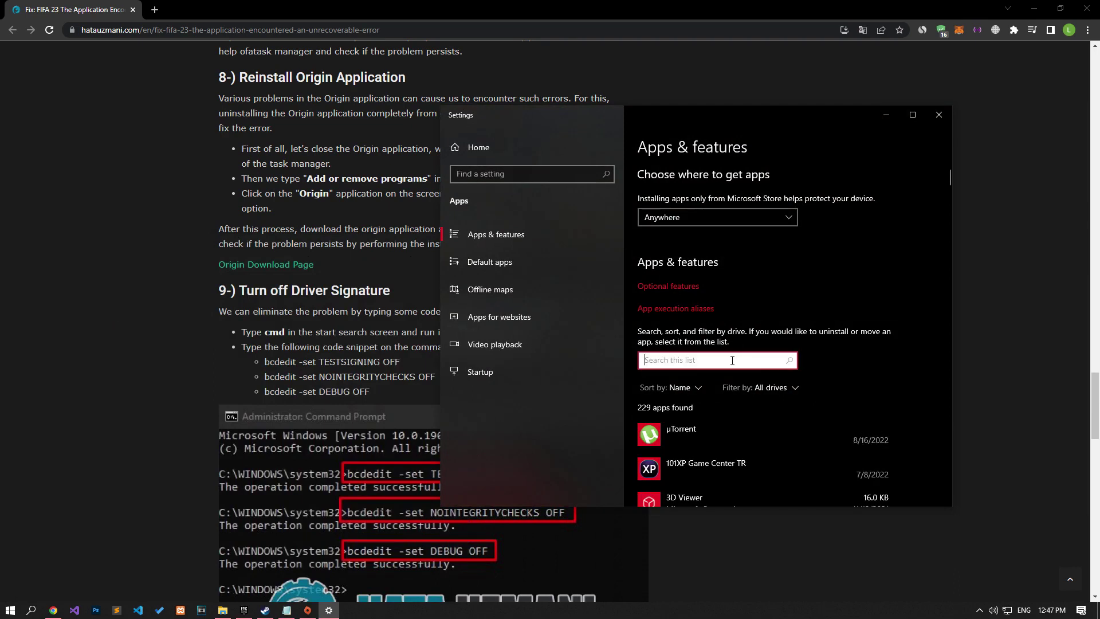
type("Origin")
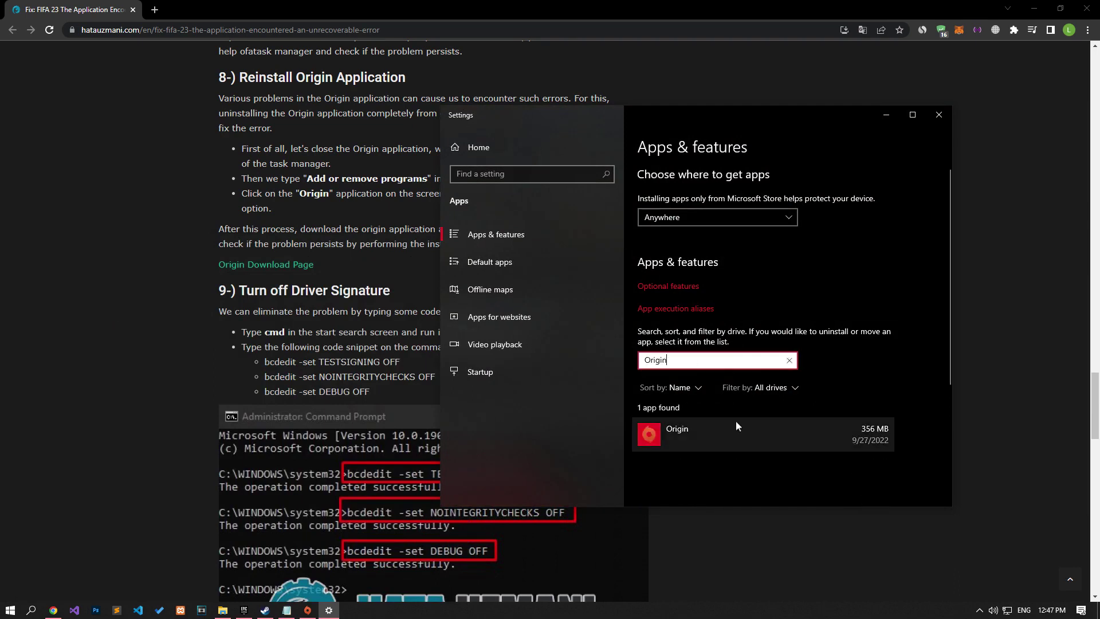
left_click(736, 425)
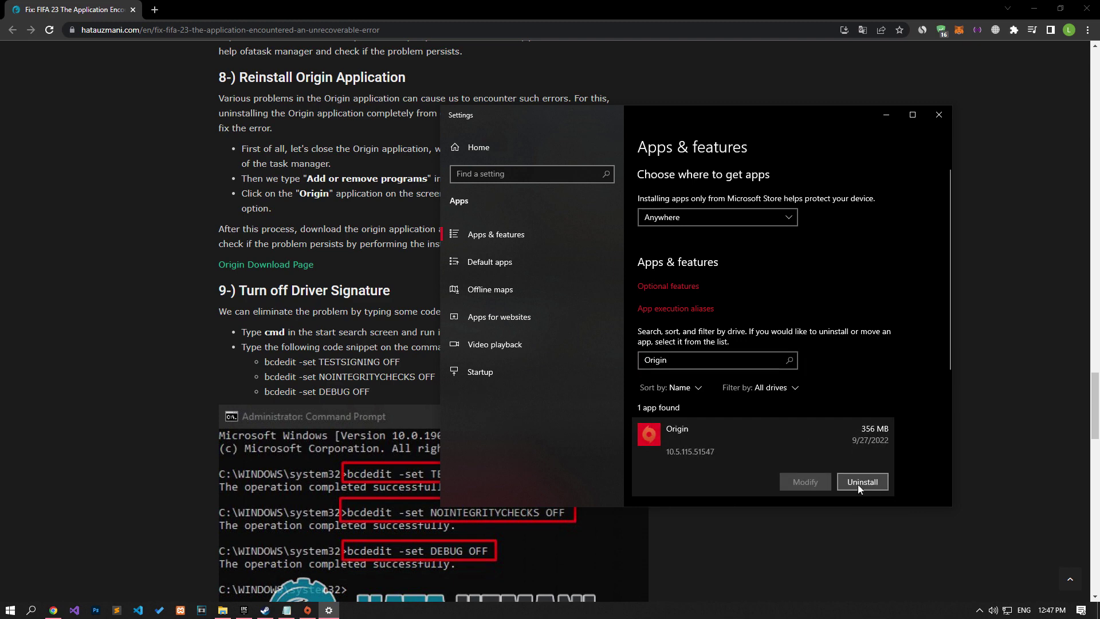
left_click(940, 114)
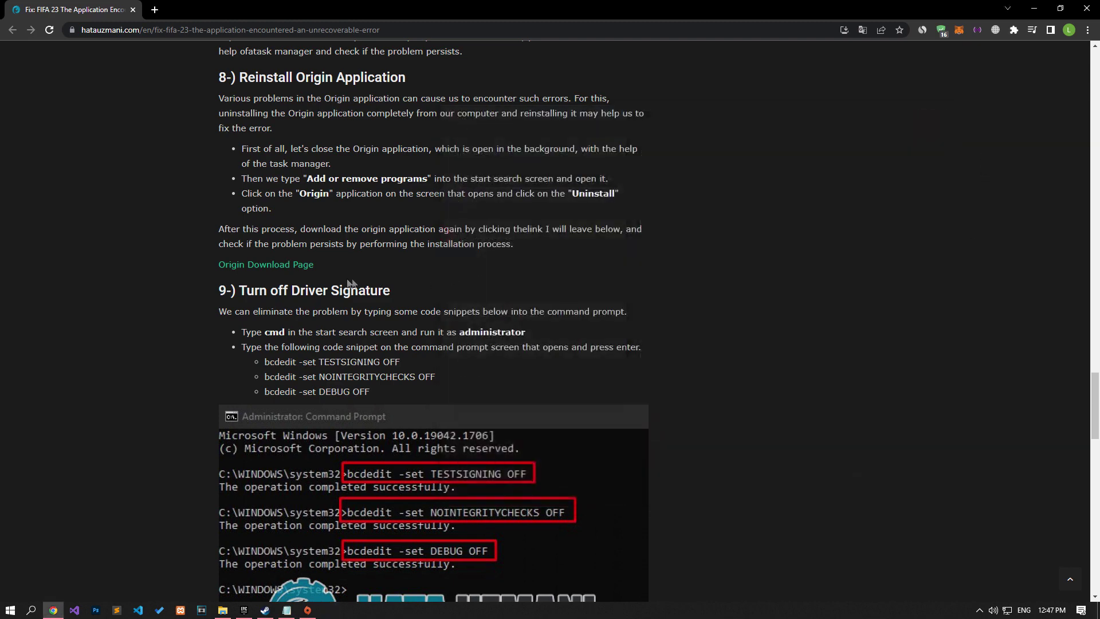
- Download the Origin installer for Windows from the Origin Download Page and close that tab
left_click(292, 266)
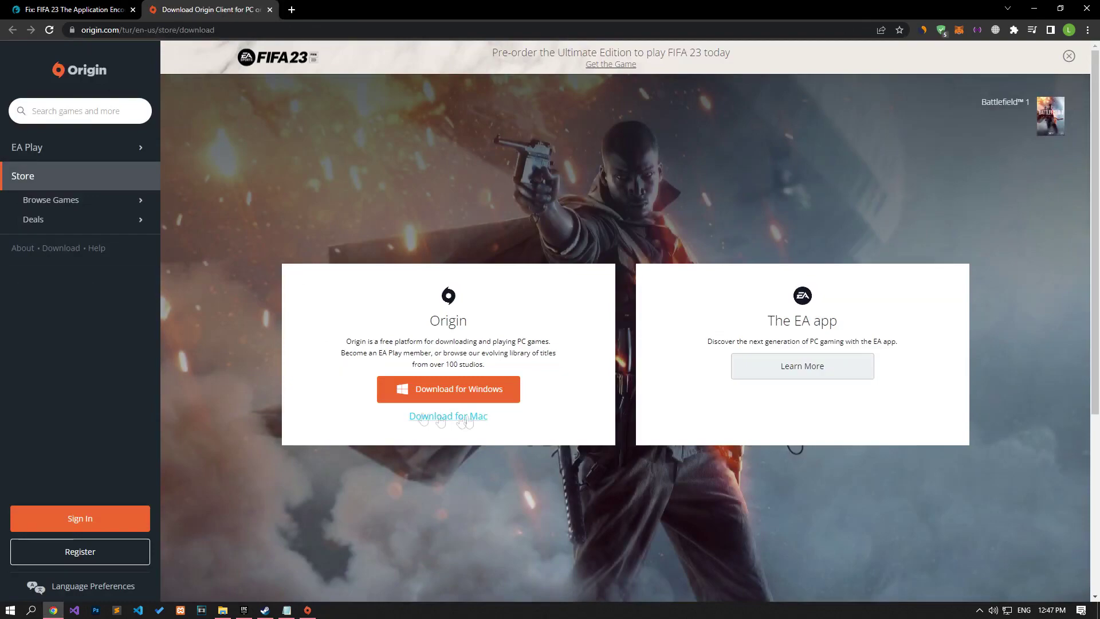
left_click(474, 388)
key("ctrl+w")
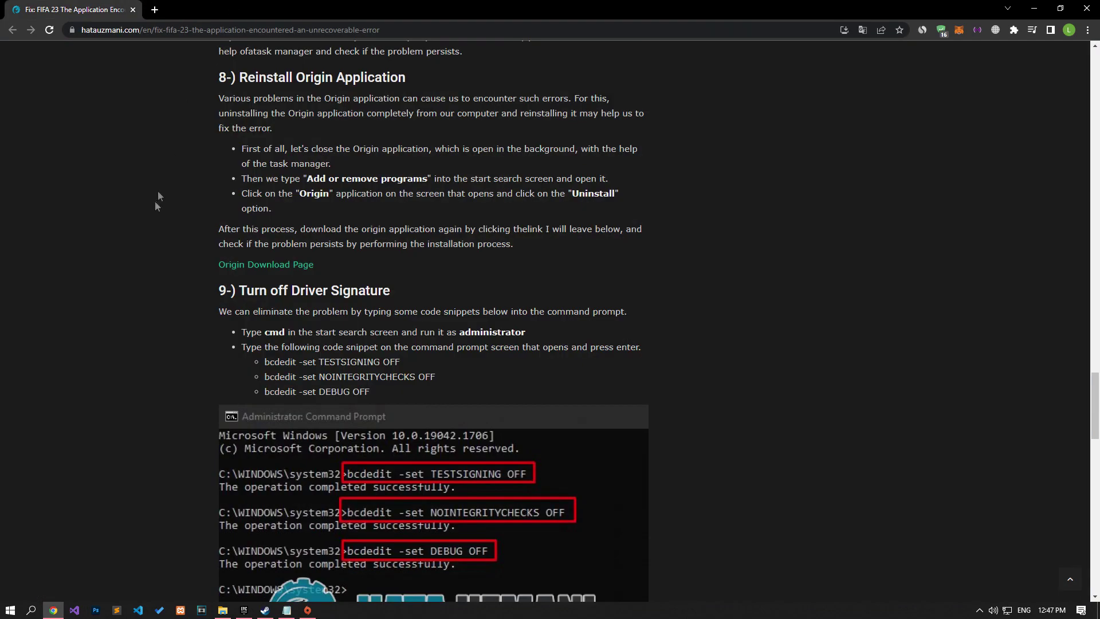
scroll(152, 209, "down", 4)
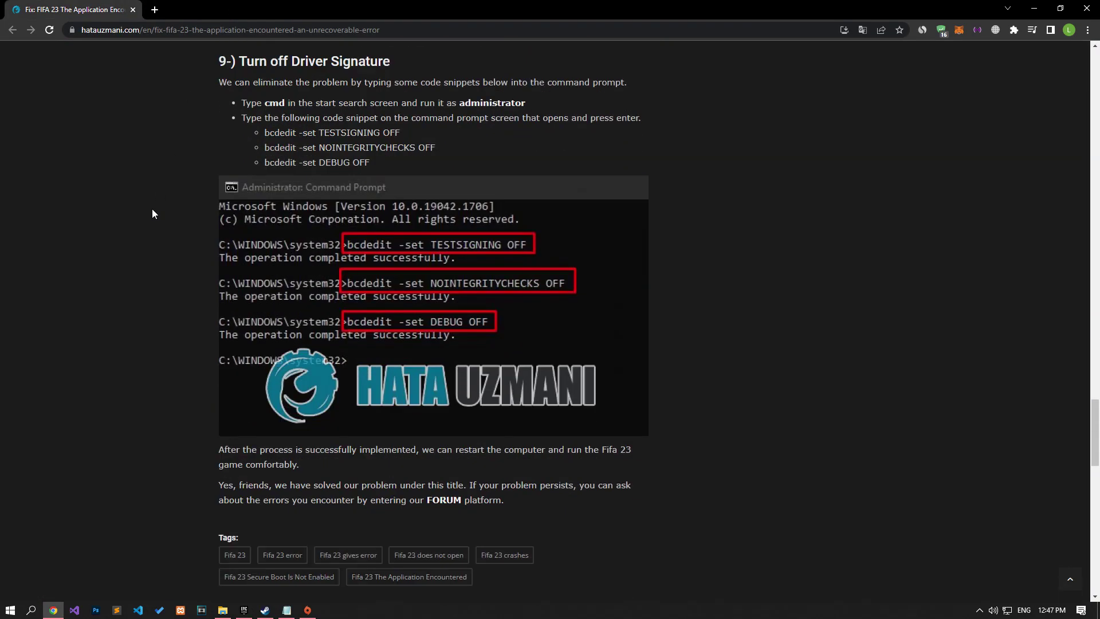
- Open Command Prompt as administrator and run bcdedit -set TESTSIGNING OFF from the article
left_click(10, 609)
type("cmd")
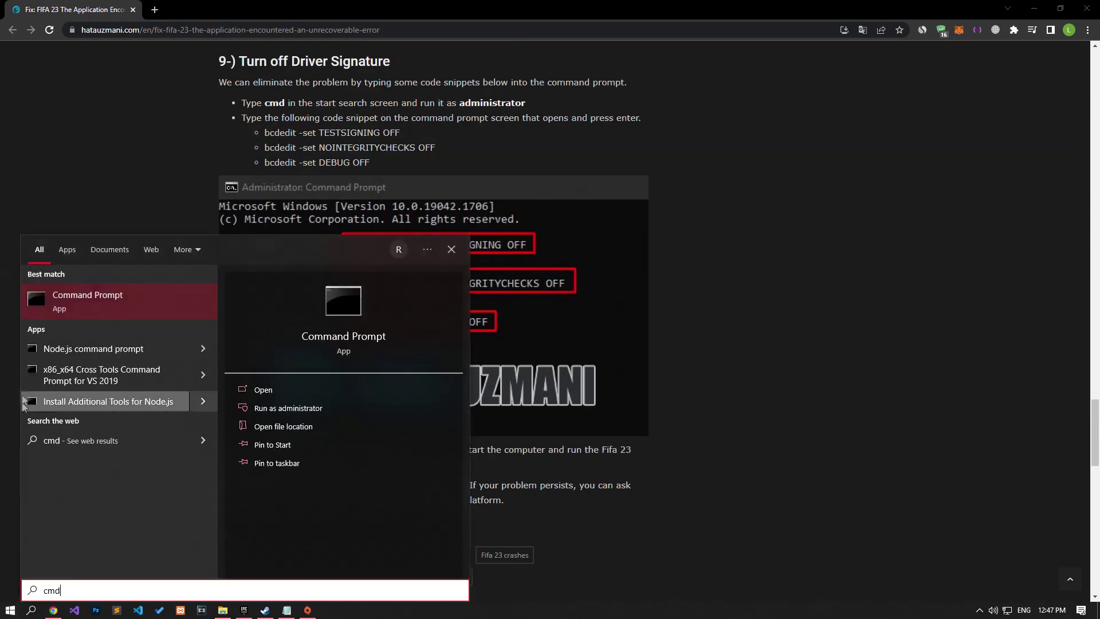
right_click(65, 301)
left_click(87, 311)
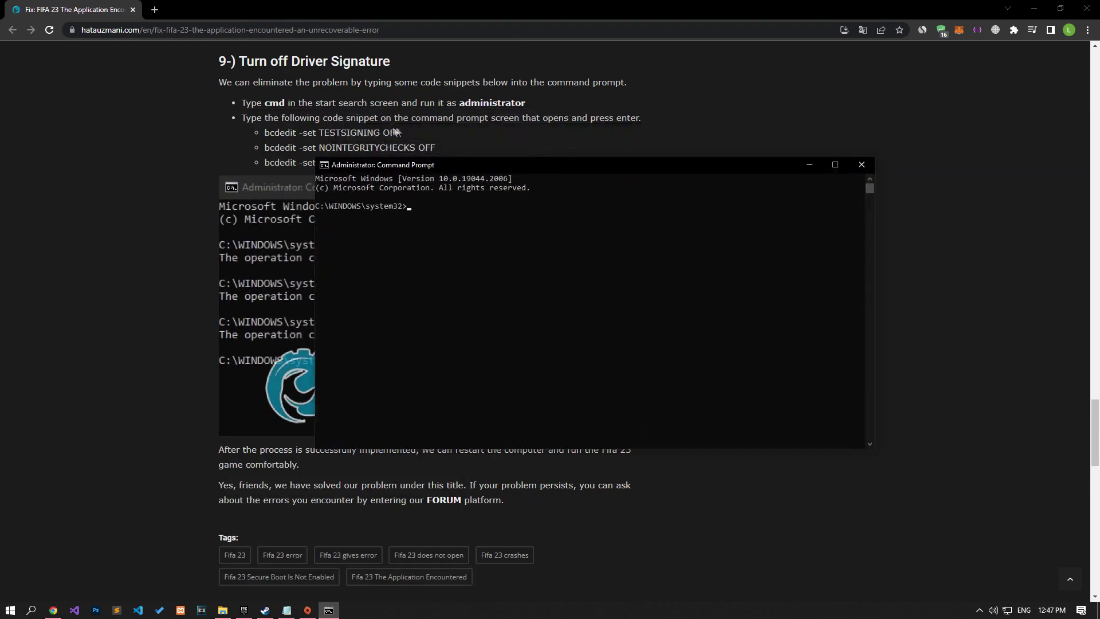
left_click_drag(400, 132, 265, 132)
key("ctrl+c")
key("alt+Tab")
right_click(503, 261)
key("Return")
- Run bcdedit -set NOINTEGRITYCHECKS OFF and bcdedit -set DEBUG OFF, copied from the article
left_click_drag(261, 149, 480, 149)
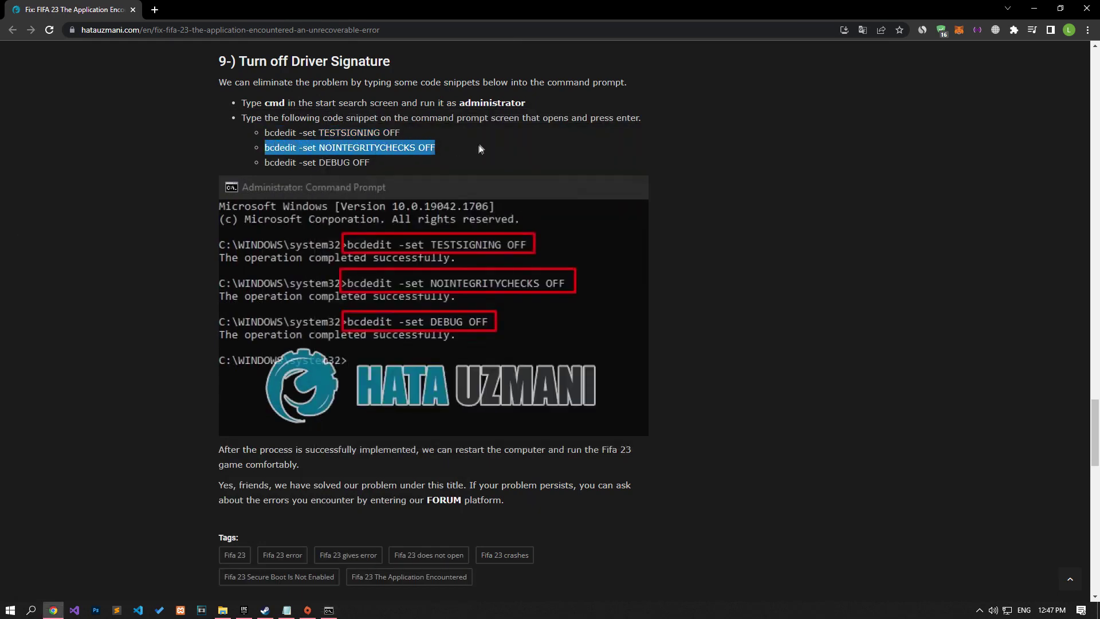
key("ctrl+c")
key("alt+Tab")
right_click(481, 229)
key("Return")
left_click_drag(261, 163, 459, 163)
key("ctrl+c")
key("alt+Tab")
right_click(498, 242)
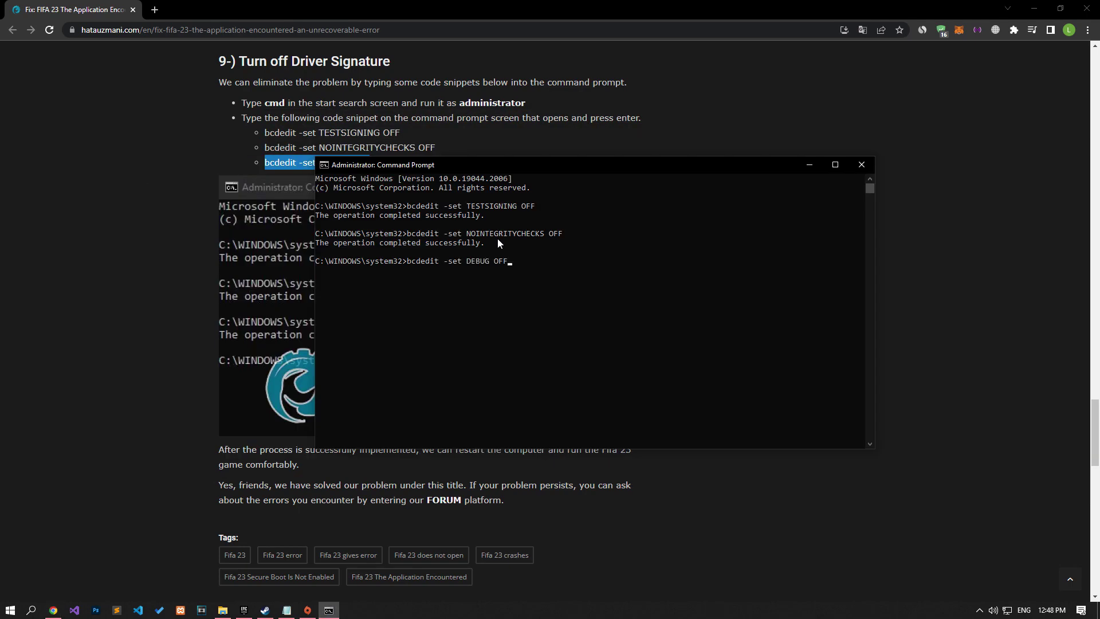
key("Return")
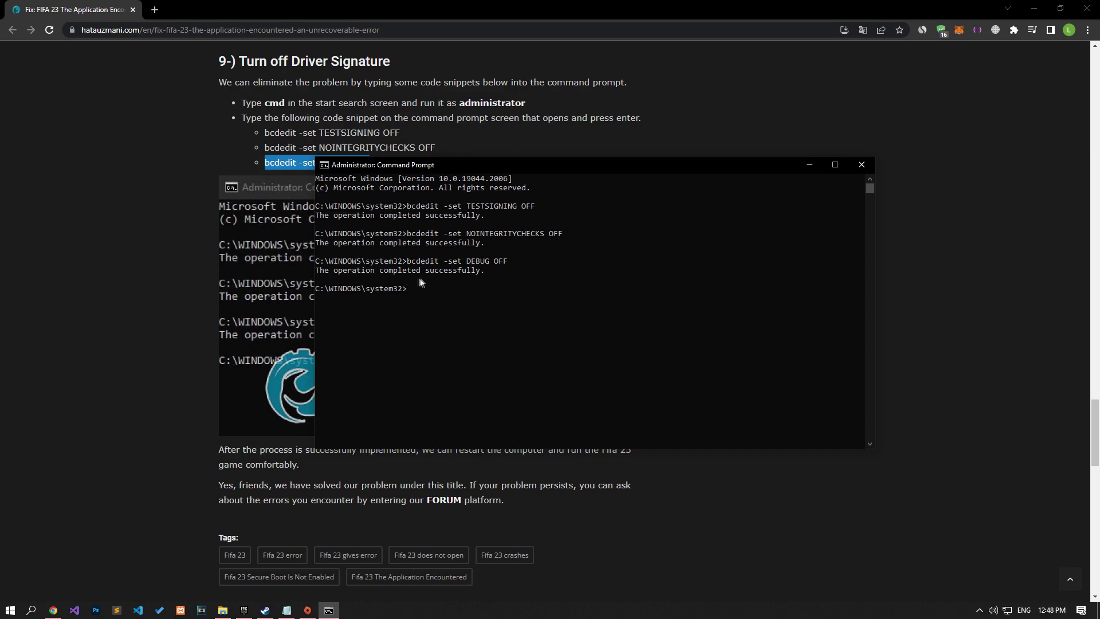
- Close Command Prompt, open the Hata Uzmani FORUM in a new tab, and start a new thread
left_click(862, 164)
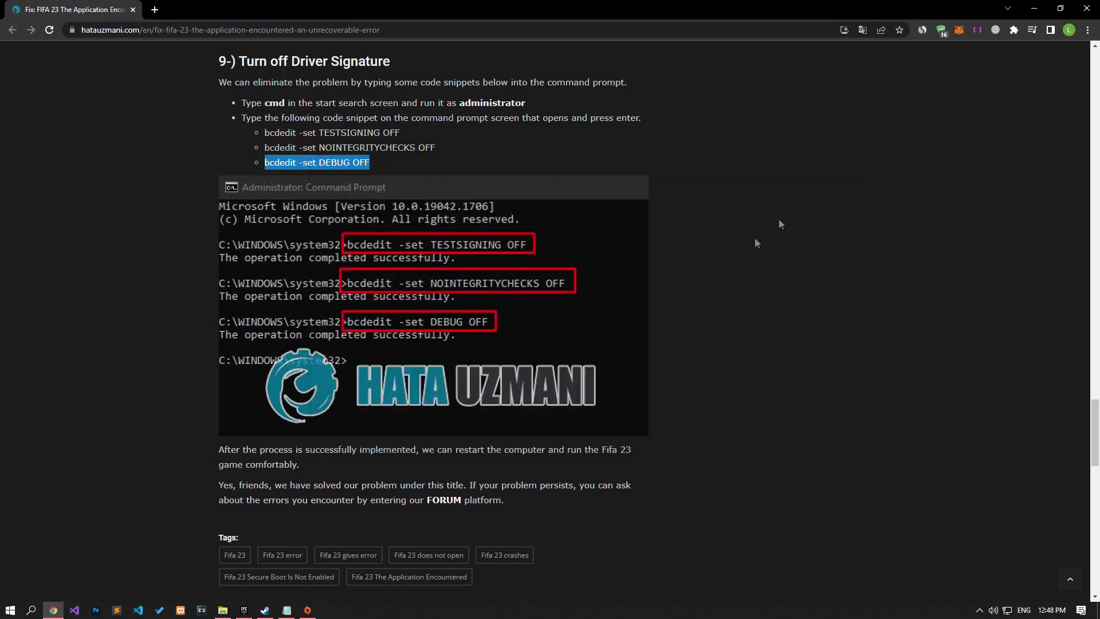
middle_click(444, 499)
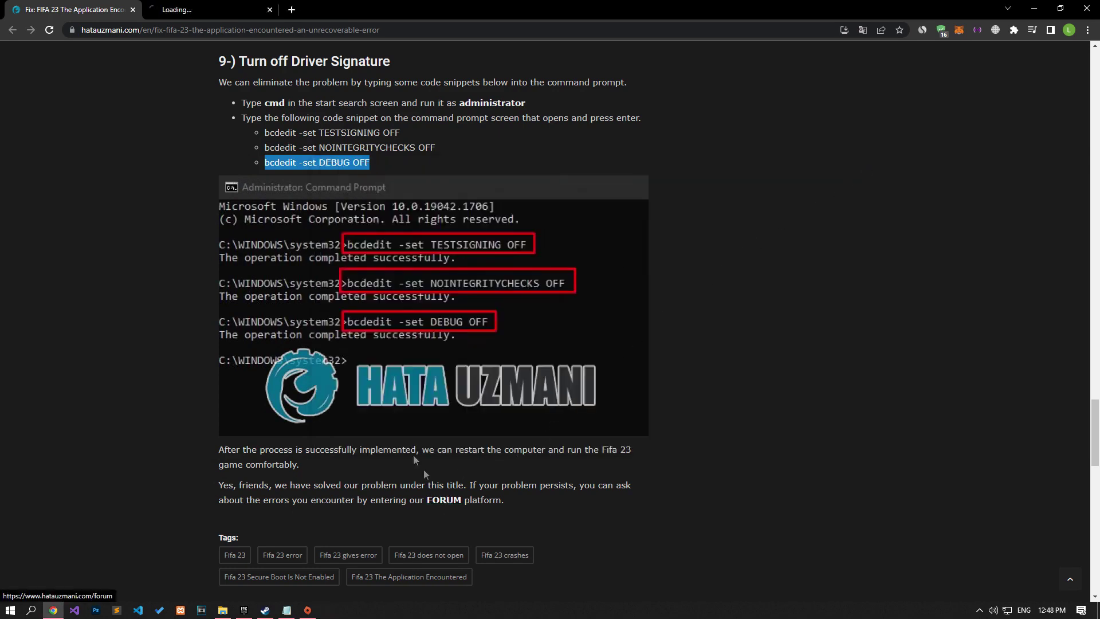
left_click(191, 11)
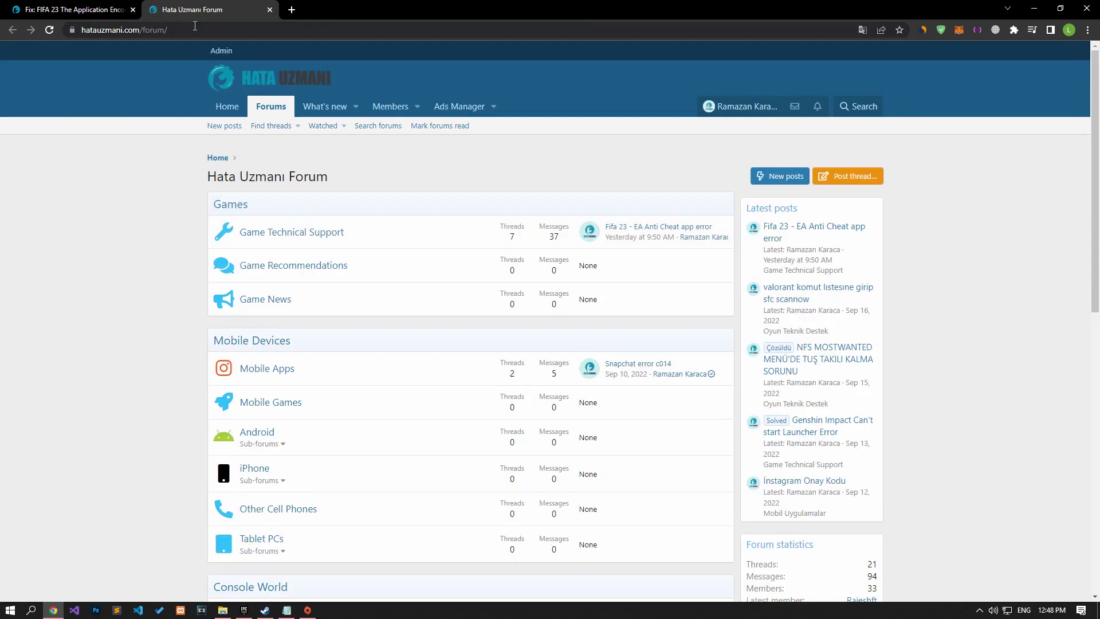
left_click(850, 178)
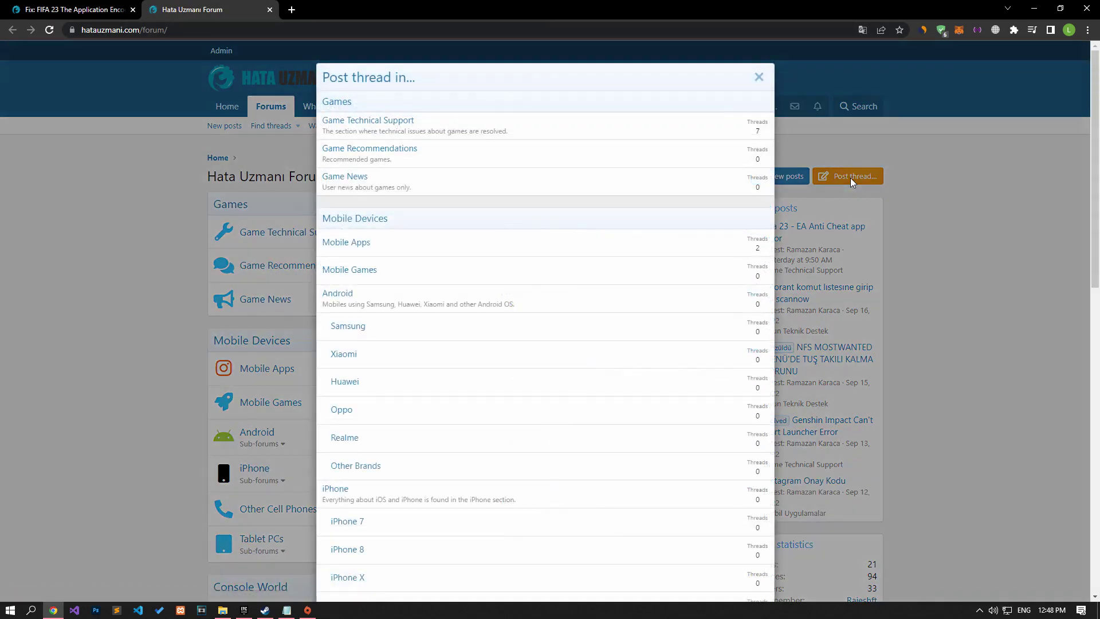